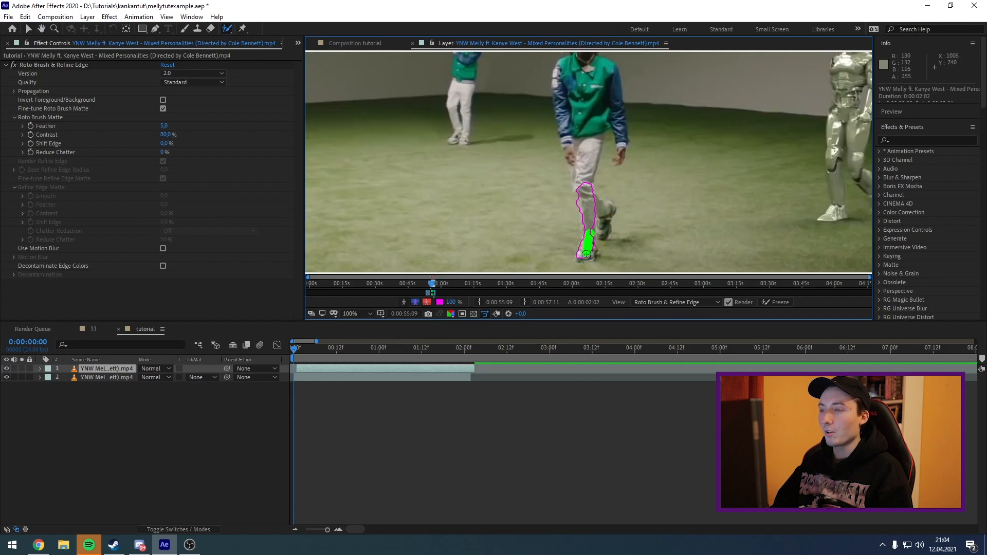
# - Paint Roto Brush strokes over the walking man's jacket, arms, legs and shoes, subtracting the stray area beside his sleeve
pyautogui.moveTo(595, 207); pyautogui.dragTo(604, 234)
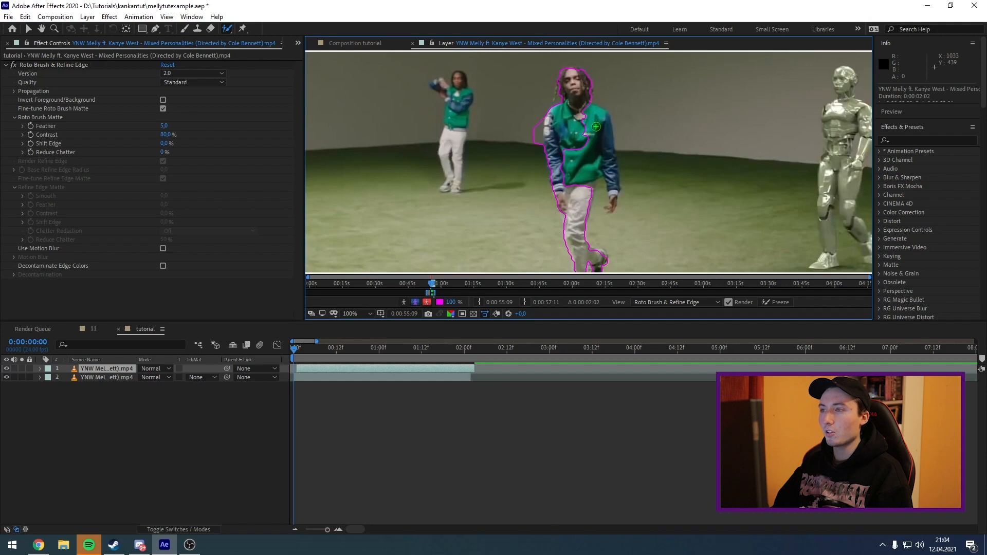
pyautogui.keyDown('ctrl'); pyautogui.moveTo(596, 120); pyautogui.dragTo(621, 120); pyautogui.keyUp('ctrl')
pyautogui.keyDown('alt'); pyautogui.moveTo(534, 117); pyautogui.dragTo(533, 129); pyautogui.keyUp('alt')
pyautogui.moveTo(584, 109); pyautogui.dragTo(602, 158)
pyautogui.moveTo(598, 220); pyautogui.dragTo(594, 231)
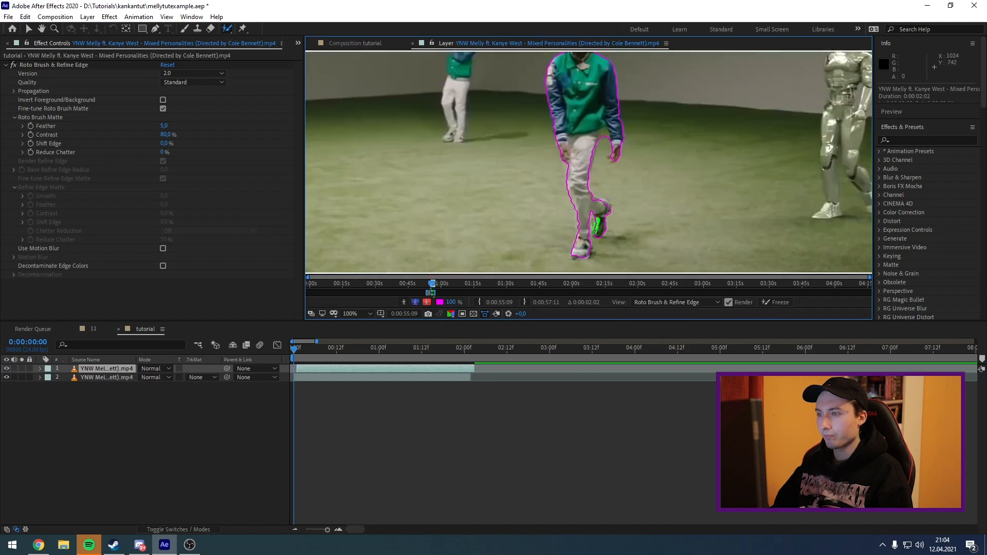
# - Propagate the Roto Brush selection through the clip, check the outline, and freeze the result
pyautogui.scroll(-1, 586, 180)
pyautogui.press('space')
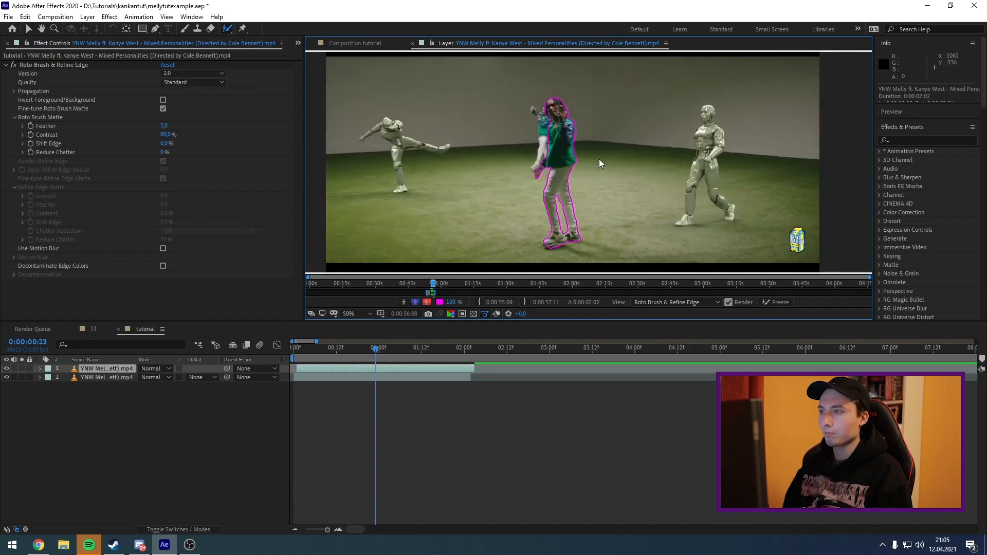
pyautogui.scroll(1, 515, 170)
pyautogui.scroll(-1, 596, 173)
pyautogui.scroll(1, 596, 174)
pyautogui.scroll(-2, 596, 173)
pyautogui.scroll(1, 596, 173)
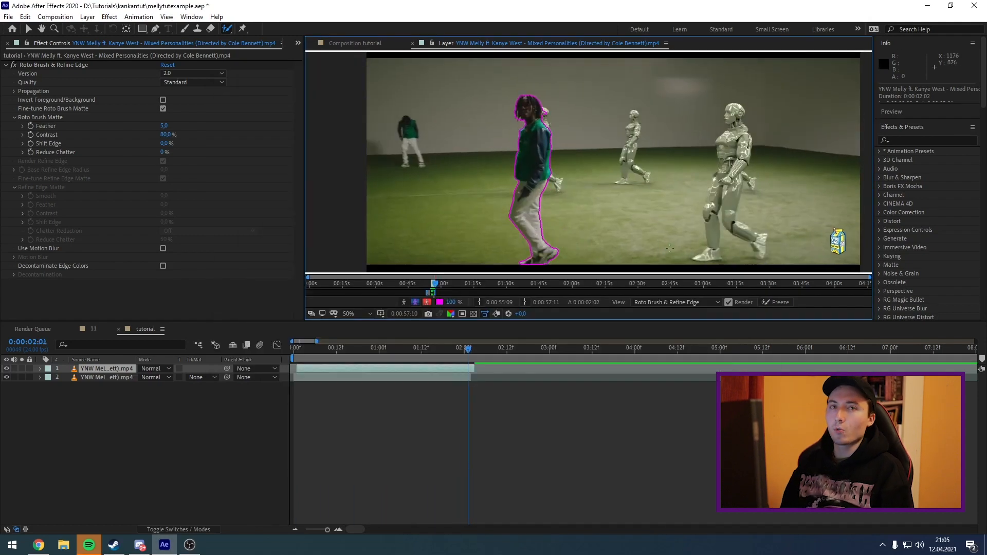
pyautogui.click(779, 302)
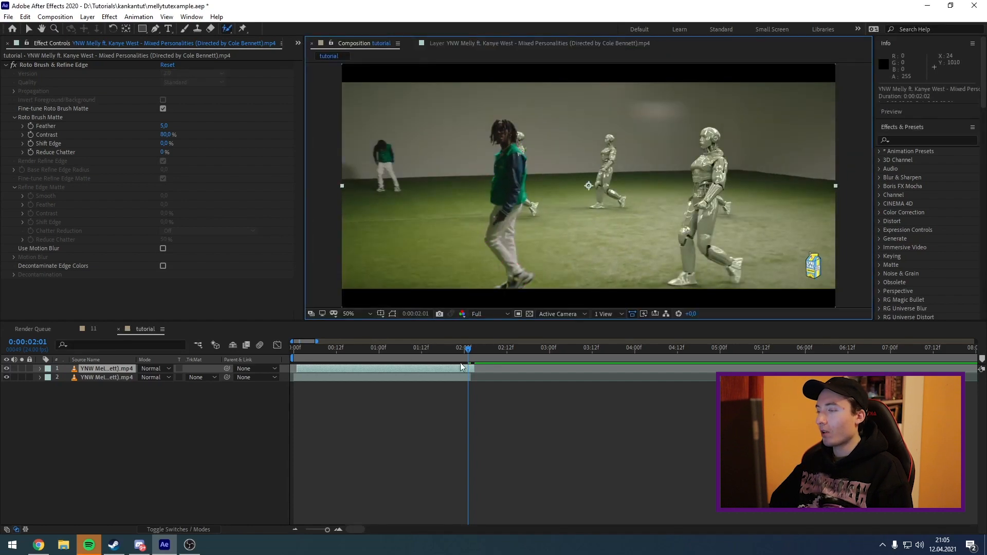
# - Go to 0:00:01:17 and hide the lower footage layer to isolate the cutout
pyautogui.moveTo(469, 347); pyautogui.dragTo(440, 353)
pyautogui.click(7, 377)
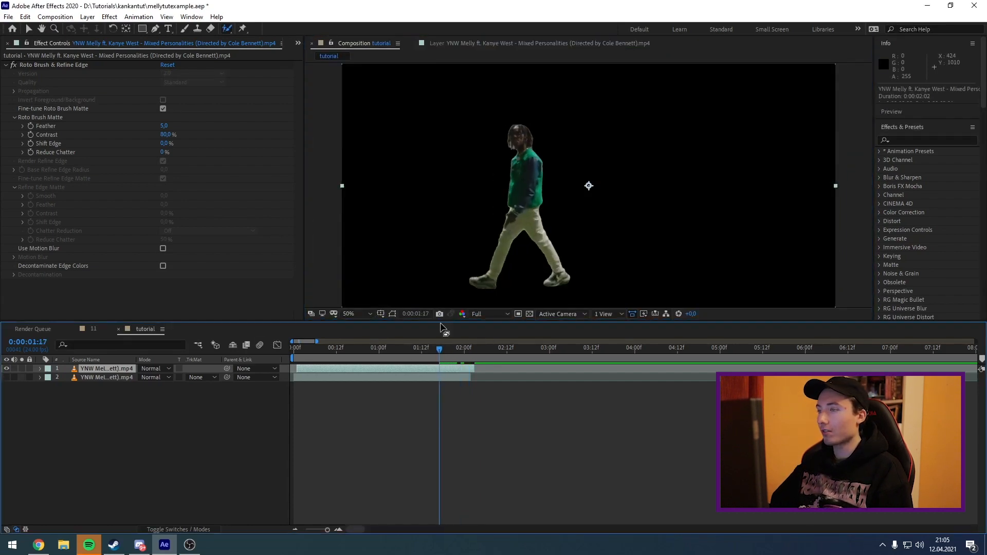
pyautogui.scroll(2, 504, 178)
pyautogui.scroll(-1, 439, 220)
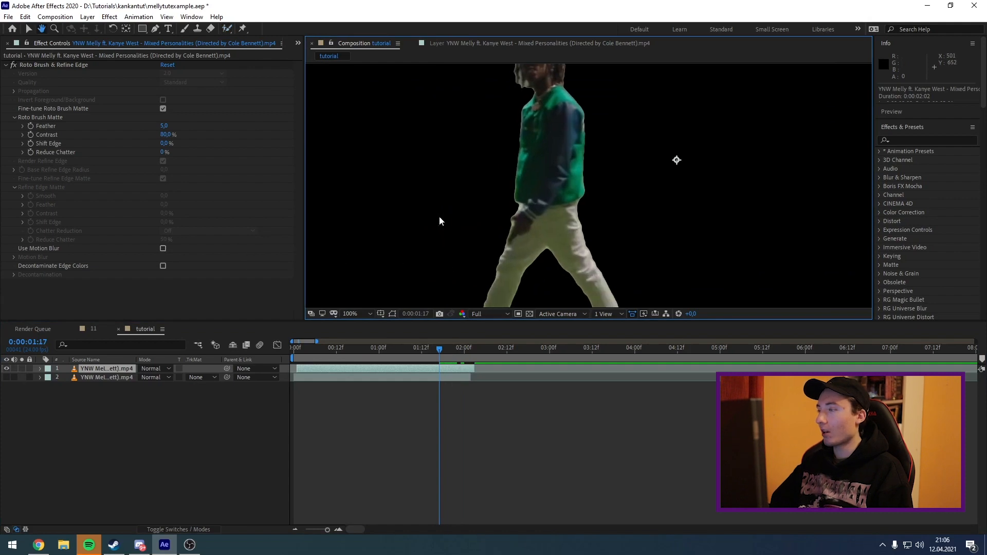
# - Refine the cutout matte with Use Motion Blur and Decontaminate Edge Colors enabled, Shift Edge -37% and Feather 7.8
pyautogui.click(163, 248)
pyautogui.click(163, 266)
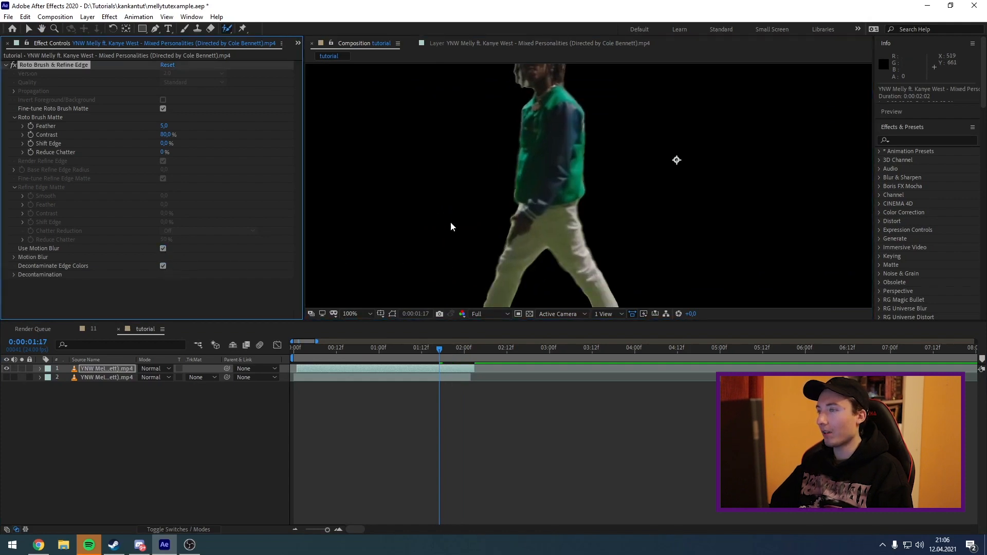
pyautogui.scroll(-1, 515, 203)
pyautogui.scroll(1, 538, 264)
pyautogui.moveTo(163, 144); pyautogui.dragTo(187, 148)
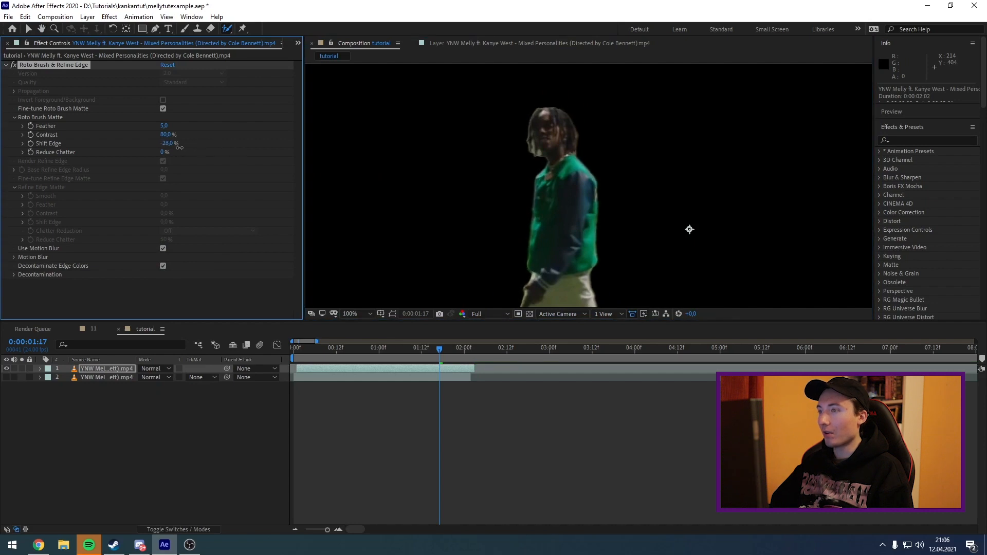
pyautogui.moveTo(165, 125); pyautogui.dragTo(177, 125)
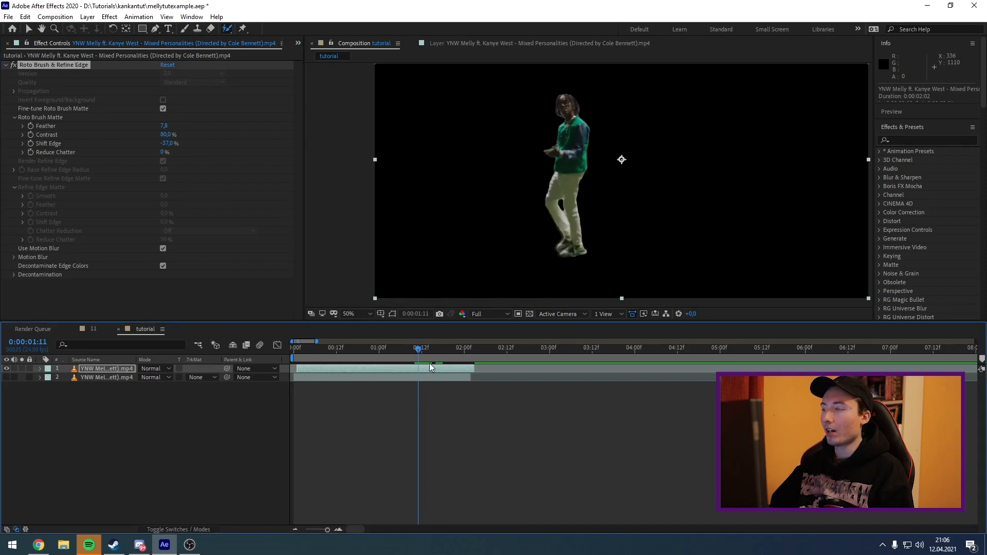
# - Pre-compose the rotoscoped layer with all attributes moved into the new composition, and remove its part after 0:00:02:02
pyautogui.rightClick(442, 369)
pyautogui.rightClick(394, 369)
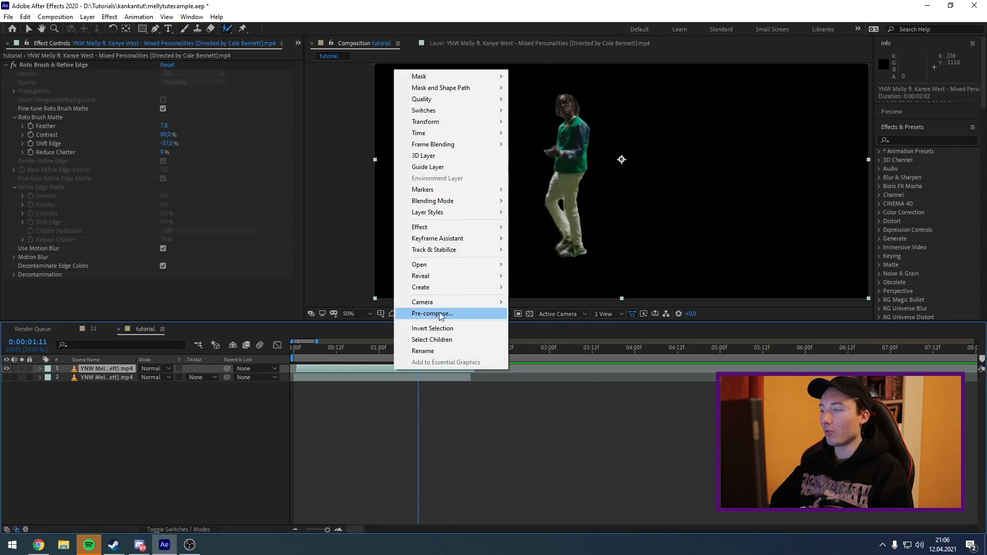
pyautogui.click(442, 314)
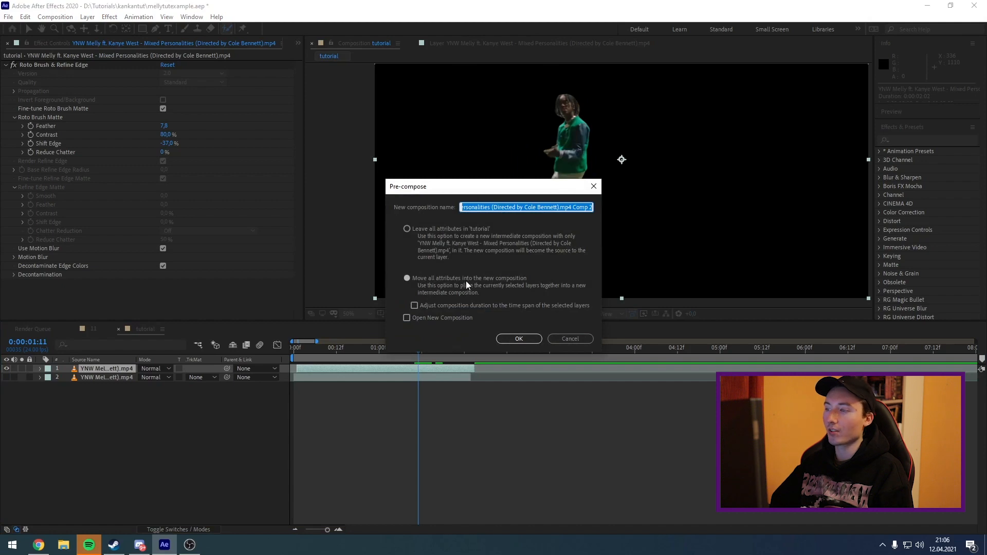
pyautogui.click(518, 339)
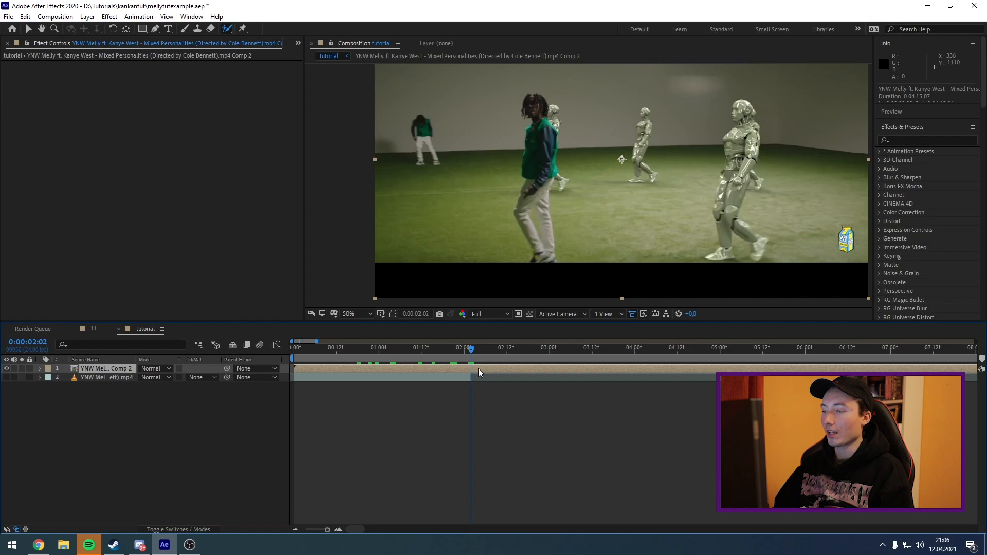
pyautogui.hotkey('ctrl', 'shift', 'd')
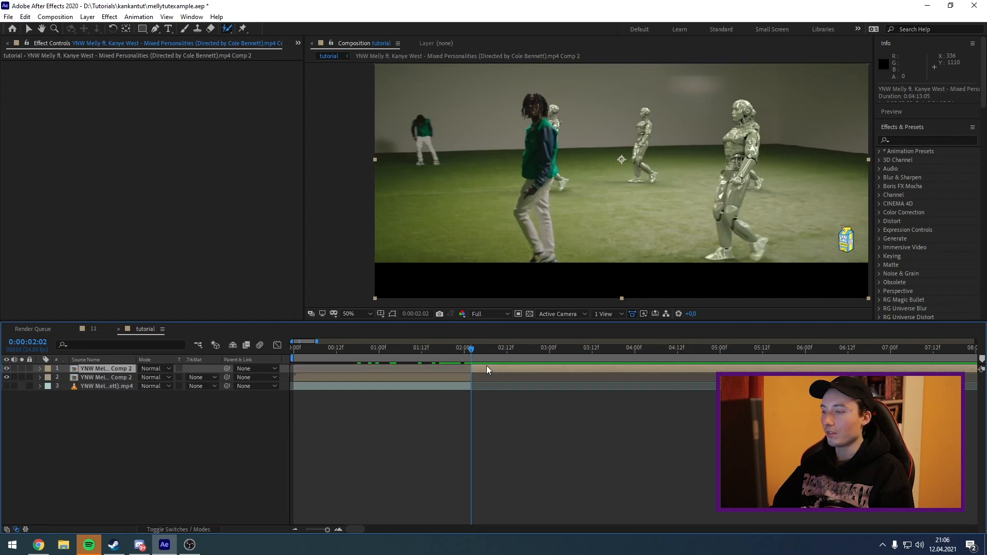
pyautogui.press('Delete')
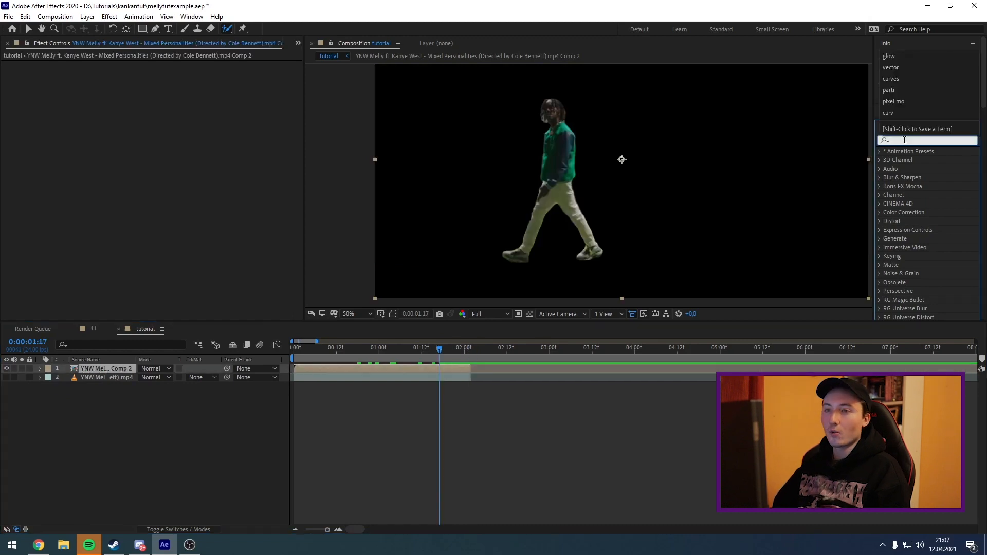
# - Find the Pixel Motion Blur effect and apply it to the pre-composed cutout layer
pyautogui.click(893, 141)
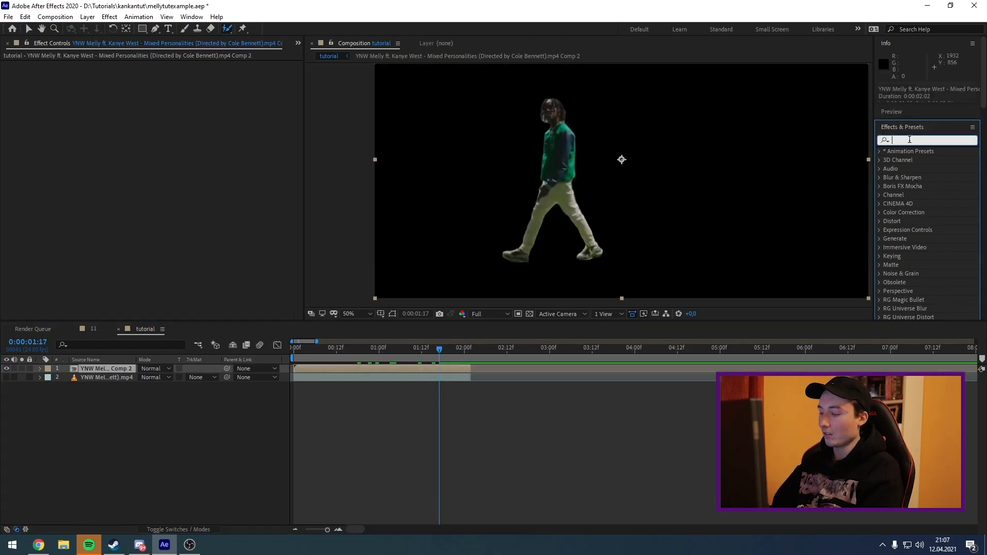
pyautogui.write('pixel mo')
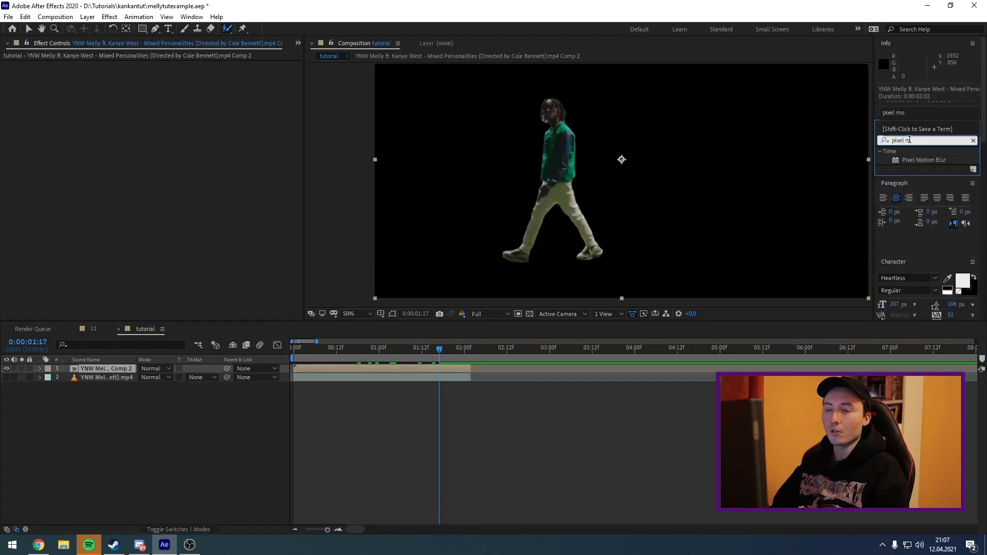
pyautogui.moveTo(912, 160); pyautogui.dragTo(100, 370)
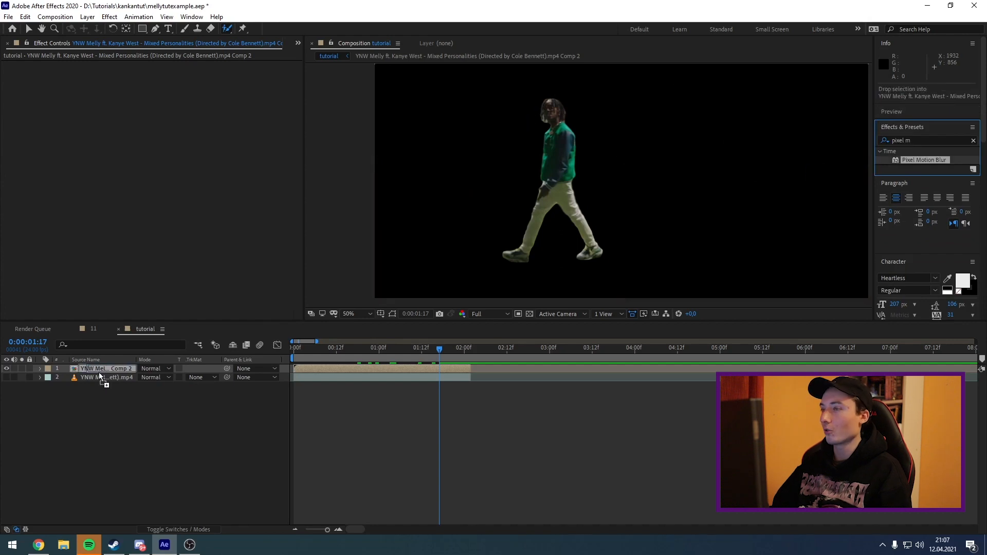
# - Set the Pixel Motion Blur shutter angle to 3000 and the shutter samples to 65
pyautogui.click(168, 82)
pyautogui.write('30')
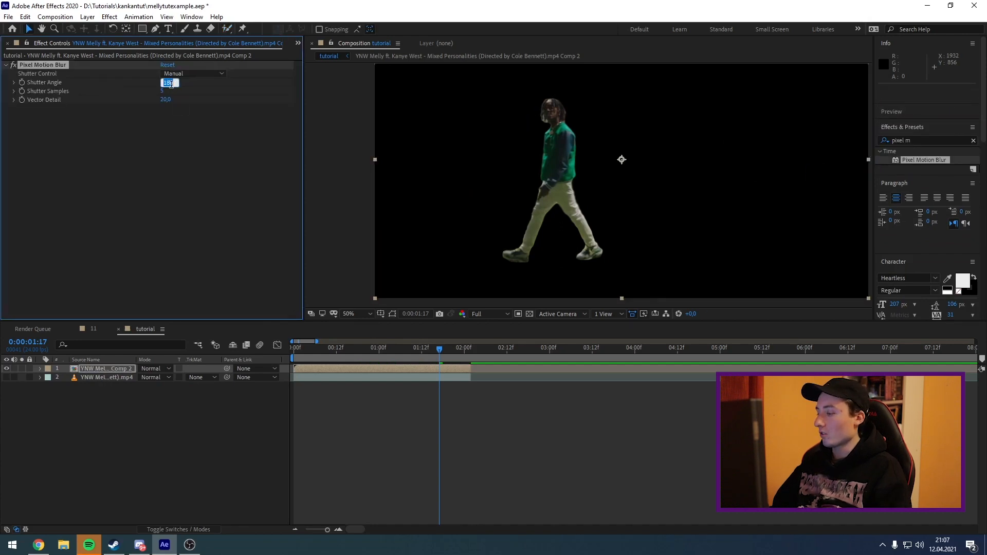
pyautogui.write('00')
pyautogui.press('Return')
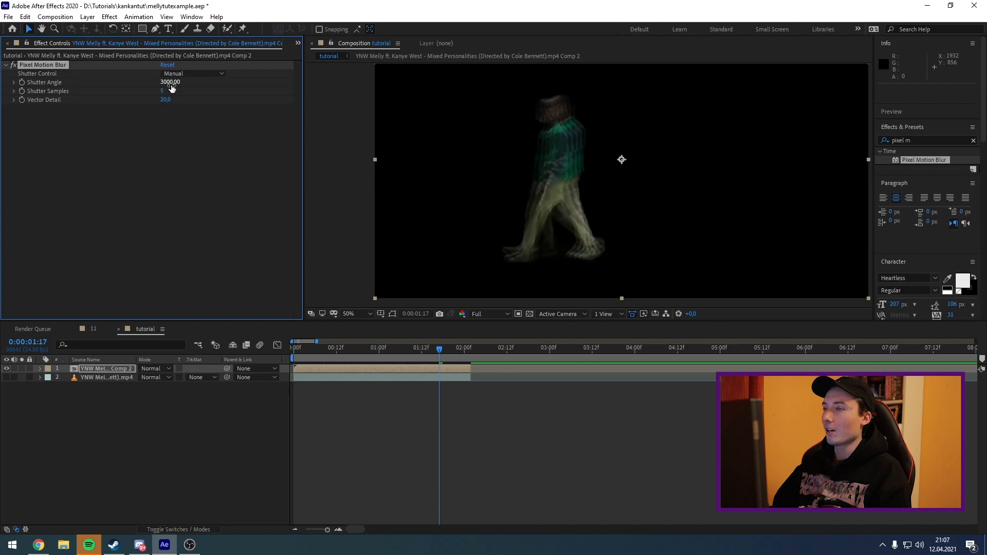
pyautogui.moveTo(162, 92); pyautogui.dragTo(195, 91)
pyautogui.scroll(1, 511, 165)
pyautogui.moveTo(511, 165); pyautogui.dragTo(536, 236)
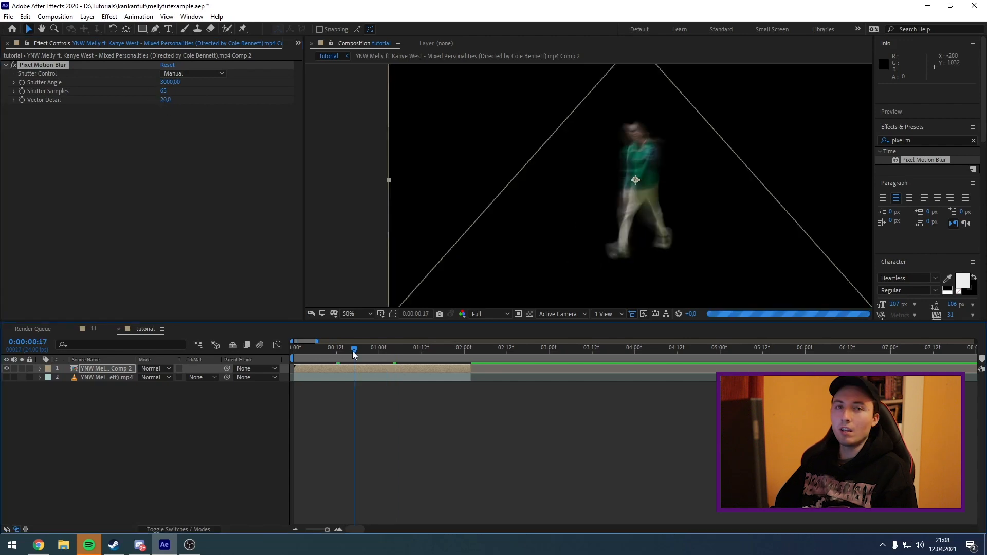
# - Set the end of the work area to the end of the layers at 0:00:02:02
pyautogui.moveTo(352, 350); pyautogui.dragTo(239, 356)
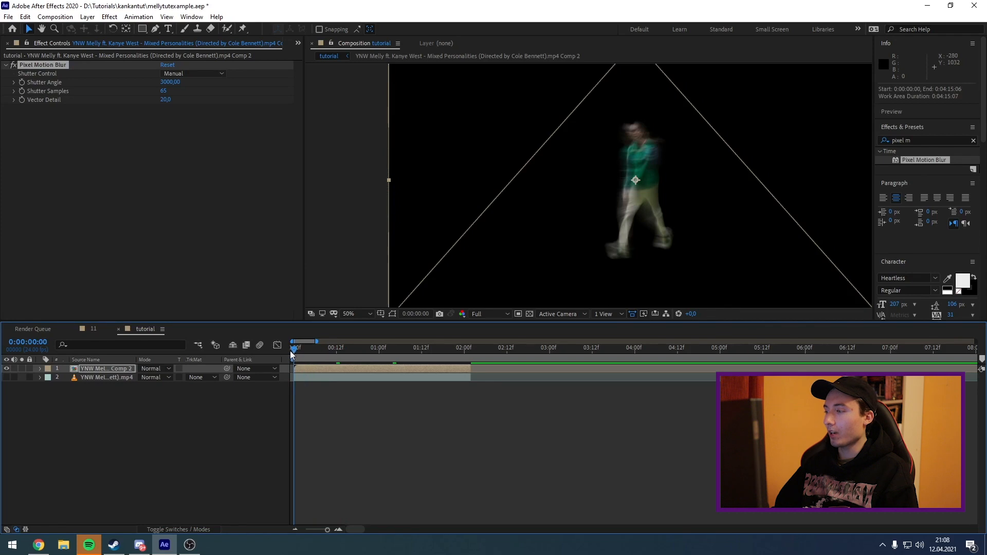
pyautogui.moveTo(295, 357); pyautogui.dragTo(472, 350)
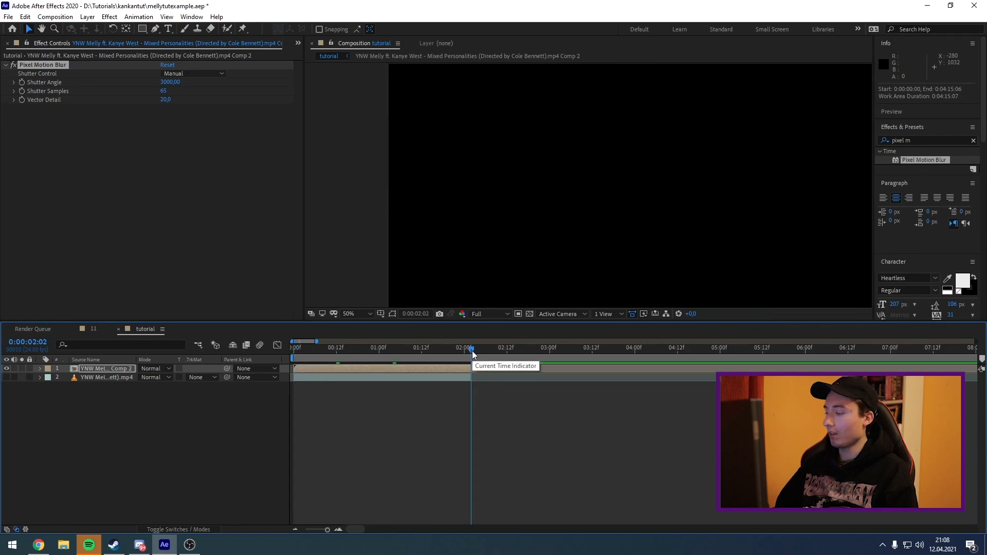
pyautogui.press('n')
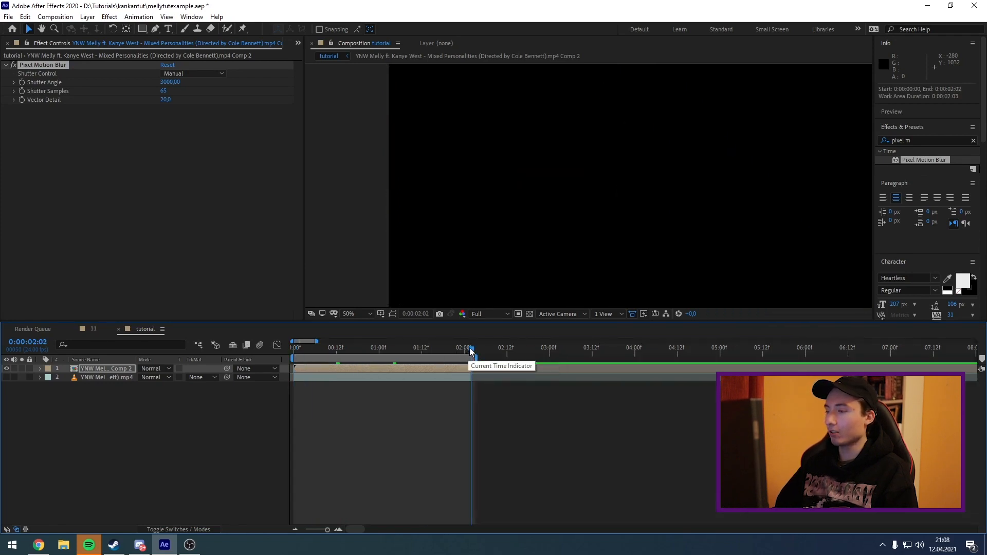
# - Add the composition to the render queue and save its output as tutorial in the tutorial folder
pyautogui.click(55, 17)
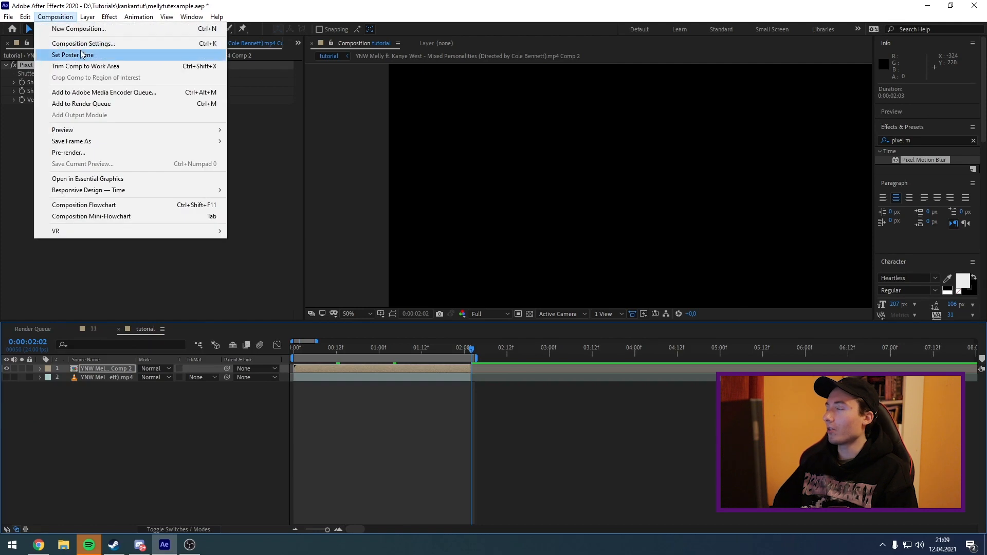
pyautogui.click(77, 103)
pyautogui.click(252, 398)
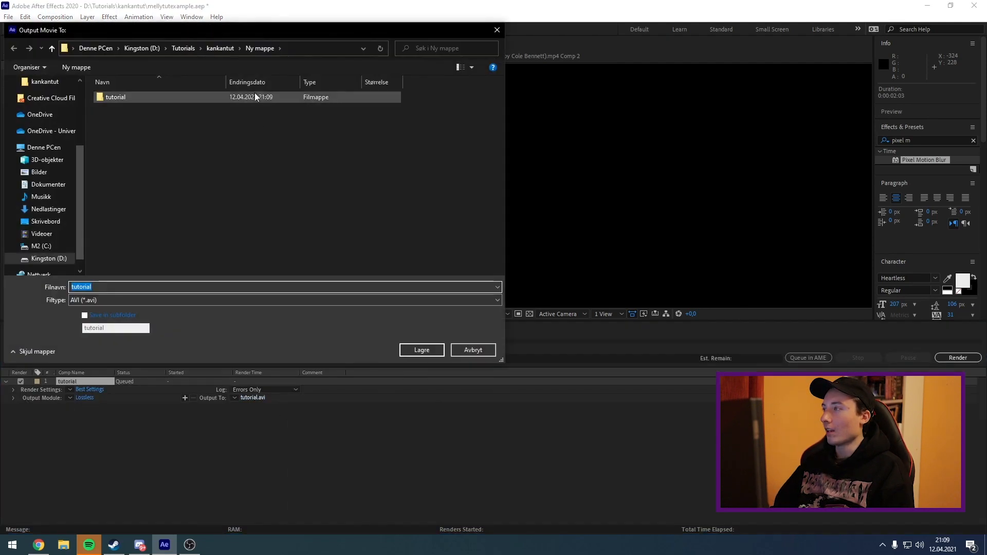
pyautogui.click(145, 98)
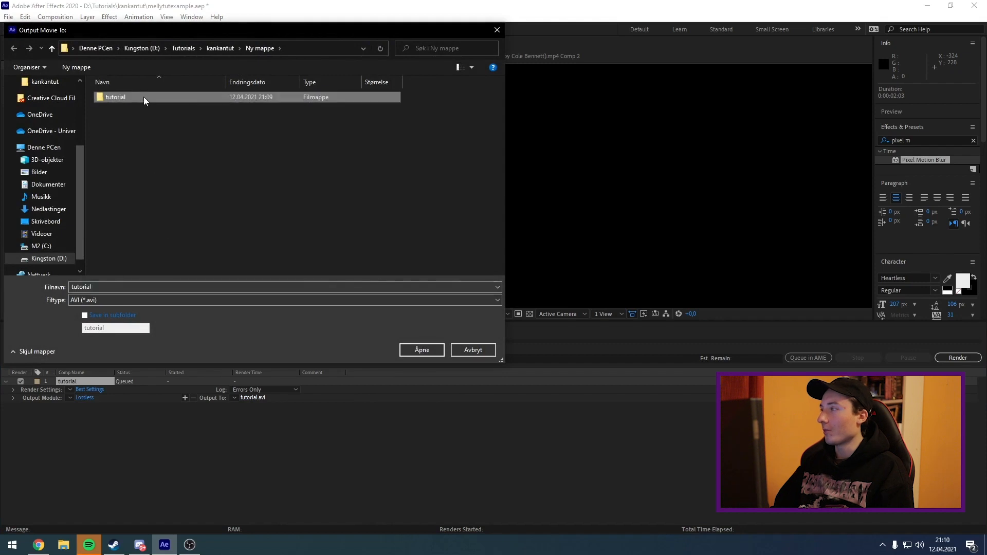
pyautogui.doubleClick(196, 100)
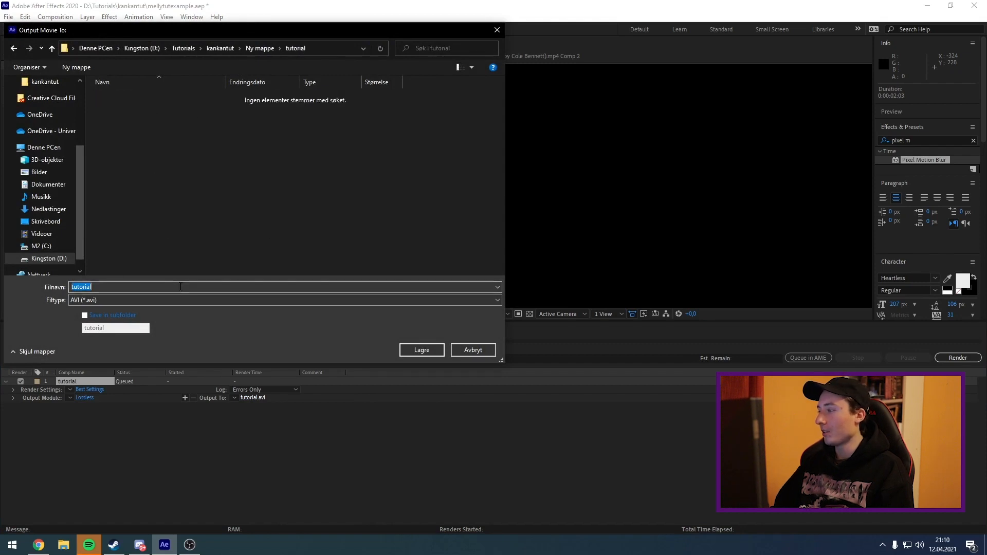
pyautogui.press('Return')
# - Configure the output module as a Photoshop Sequence with RGB + Alpha channels
pyautogui.click(87, 398)
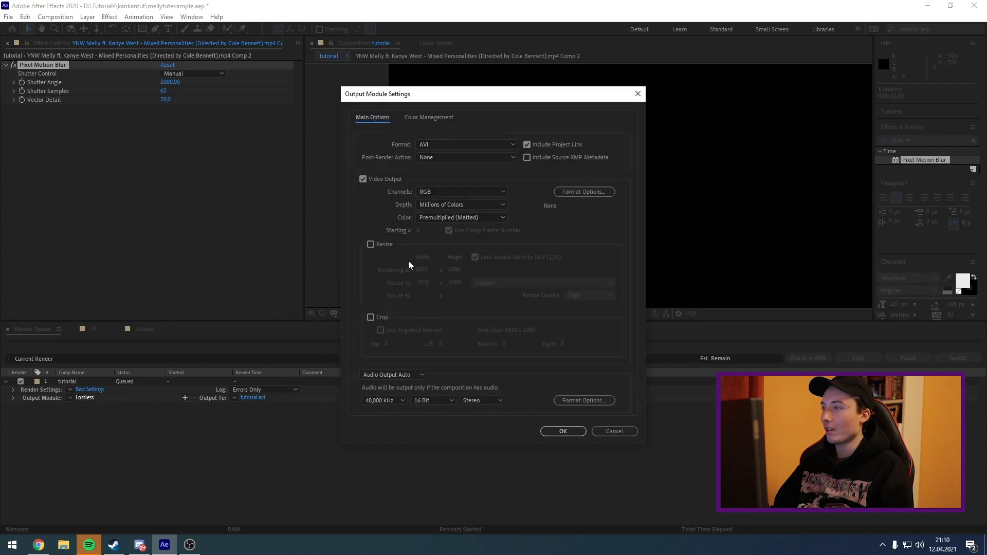
pyautogui.click(491, 144)
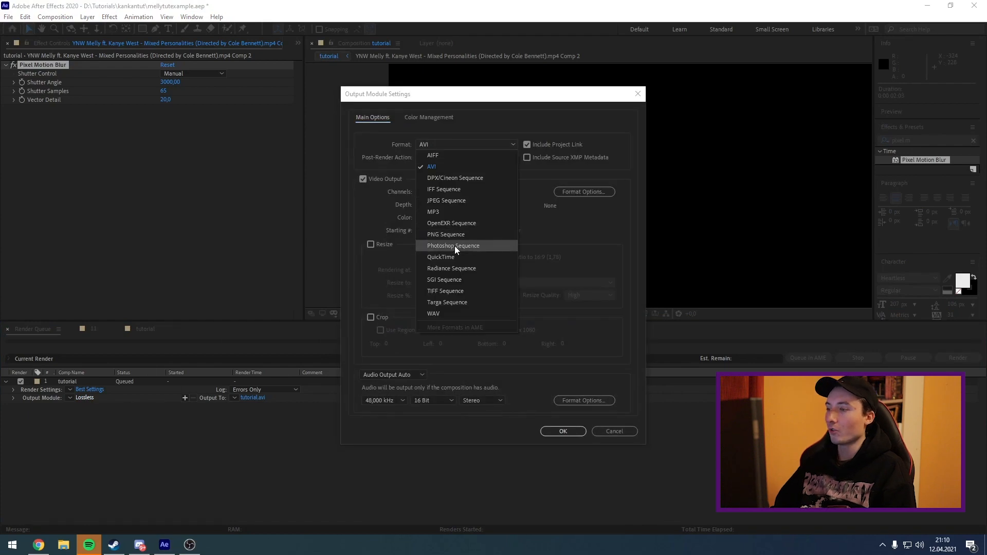
pyautogui.click(454, 246)
pyautogui.click(439, 192)
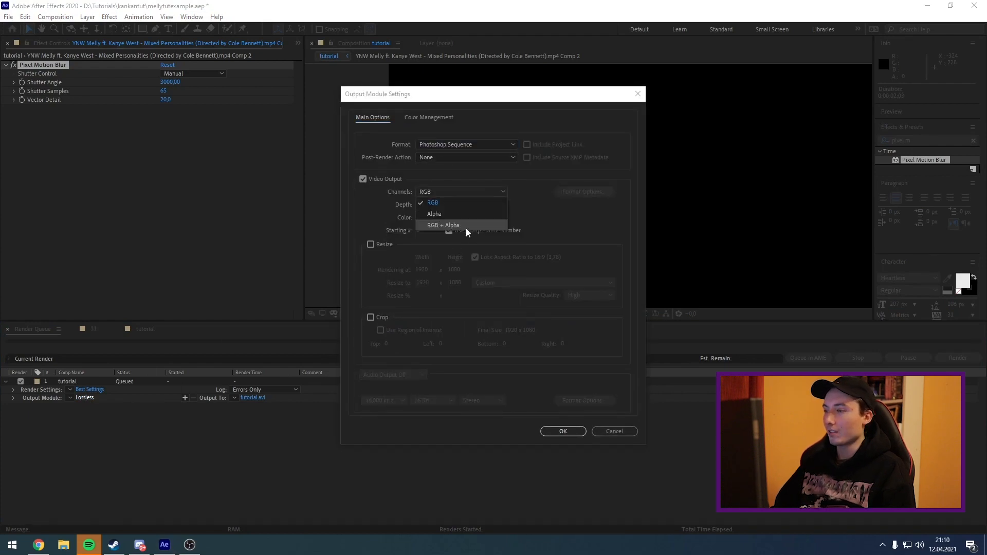
pyautogui.click(440, 230)
pyautogui.click(563, 431)
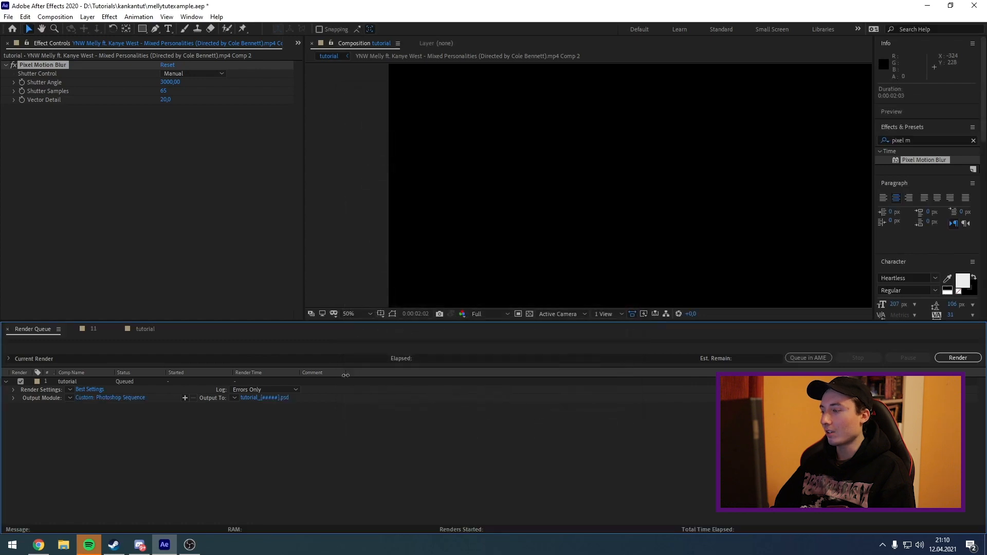
pyautogui.click(462, 354)
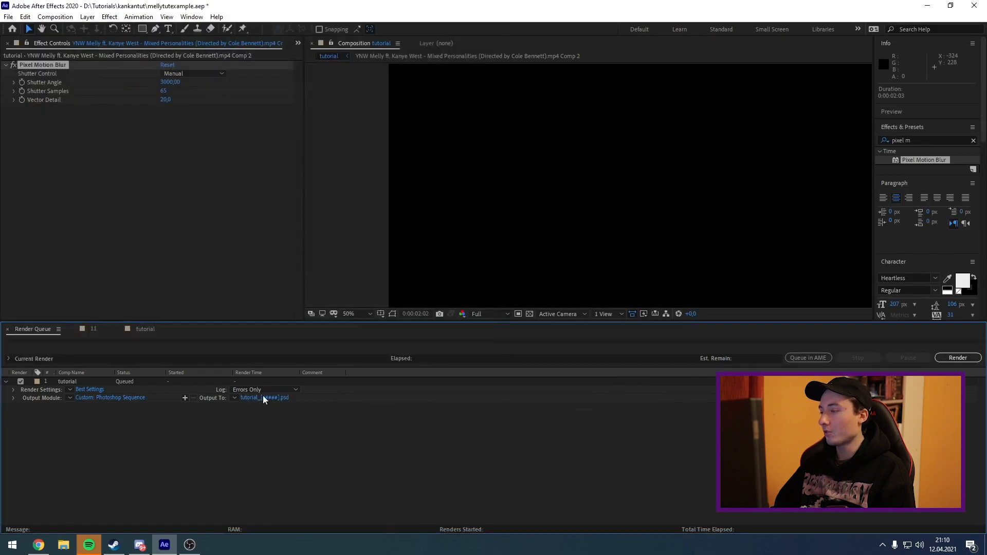
# - Save the Photoshop sequence output as tutorial_[#####] inside the tutorial subfolder and start the render
pyautogui.click(271, 401)
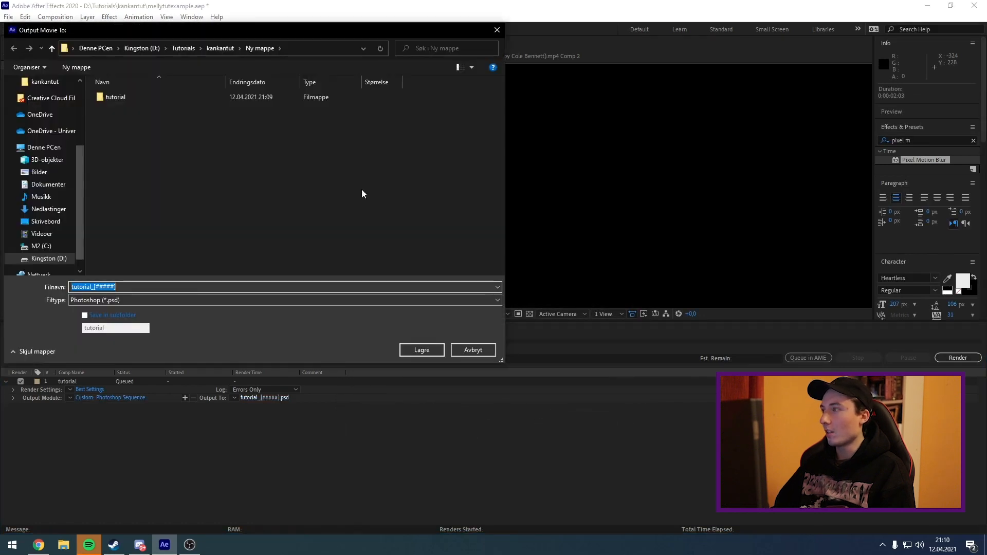
pyautogui.doubleClick(175, 97)
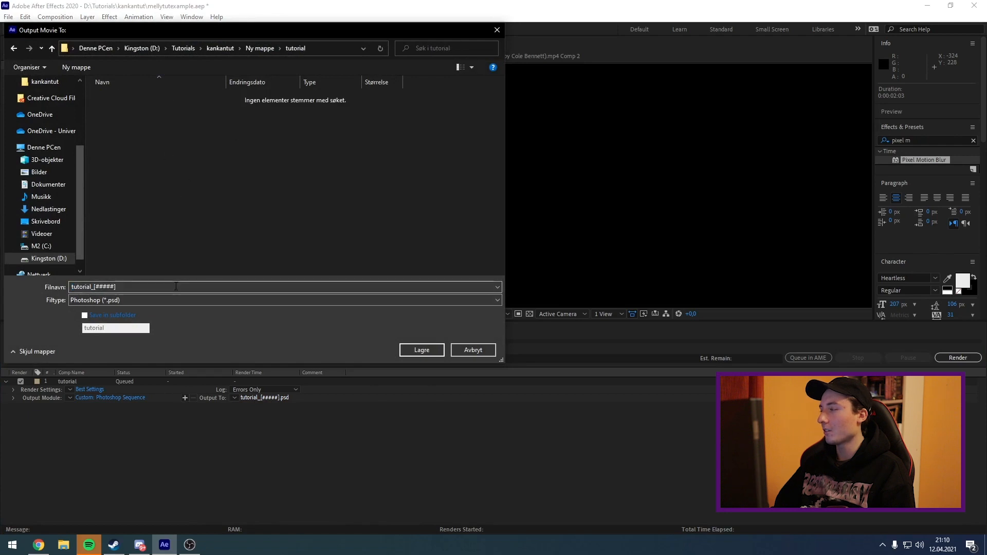
pyautogui.click(424, 355)
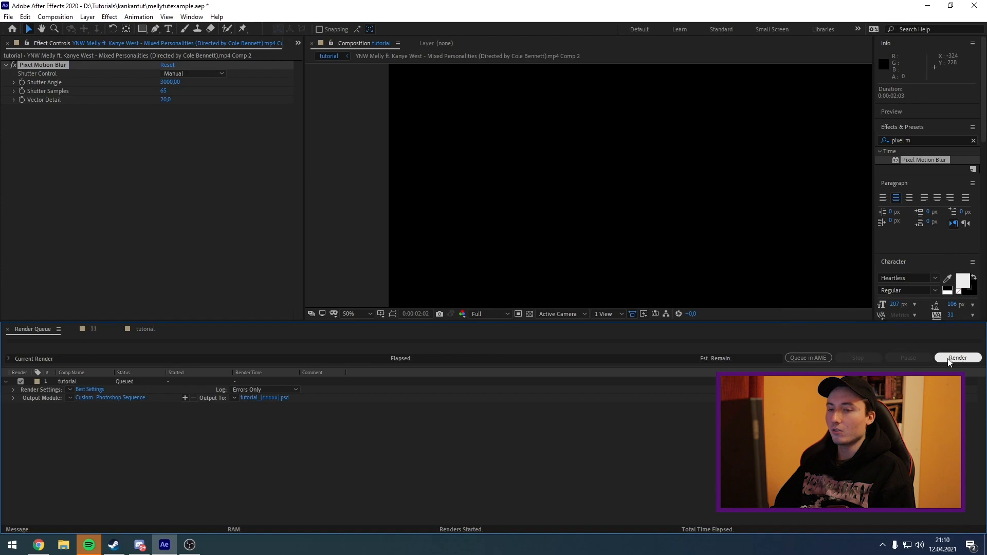
pyautogui.click(963, 360)
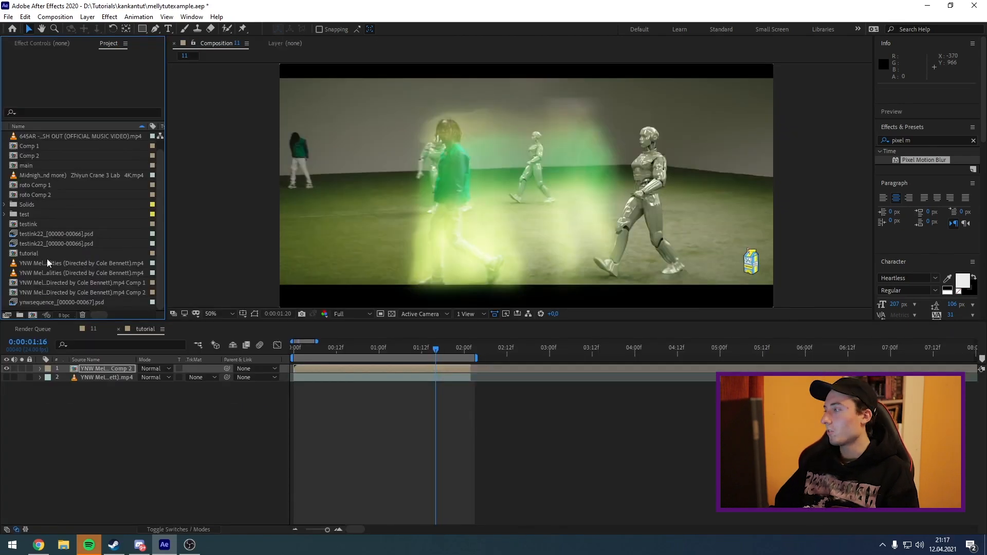
# - Import tutorial_00000 as a Photoshop Sequence with its alpha interpreted as Premultiplied - Matted With Color
pyautogui.rightClick(6, 266)
pyautogui.moveTo(29, 319)
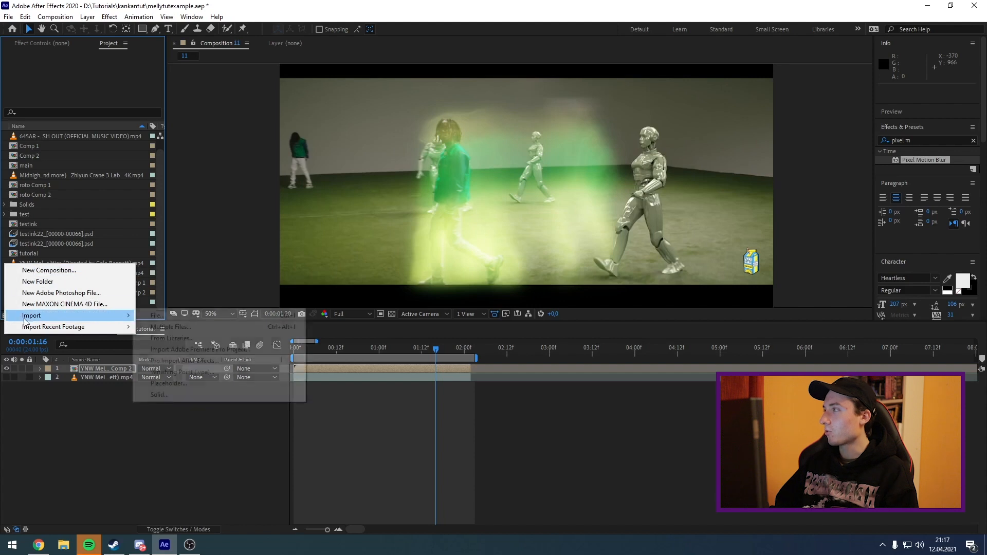
pyautogui.click(163, 319)
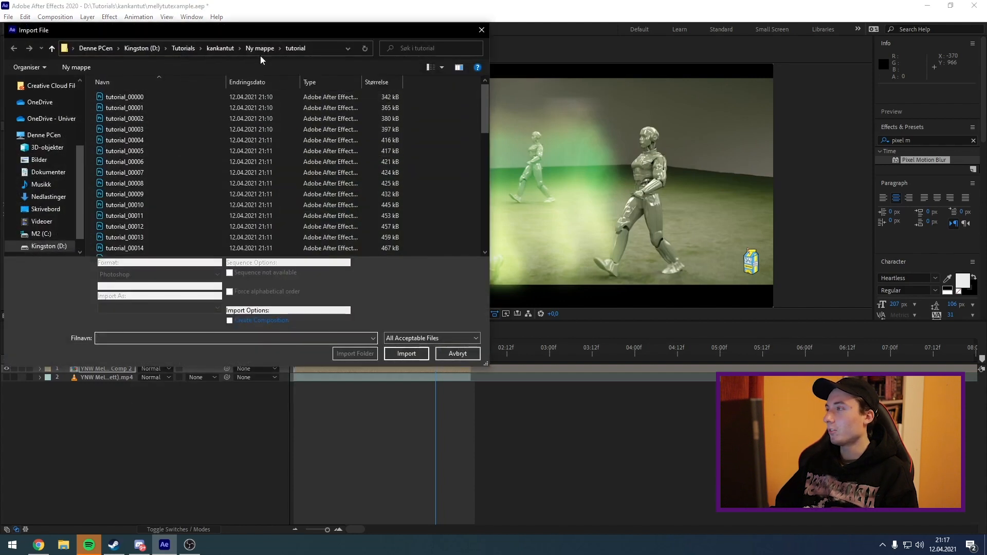
pyautogui.click(185, 96)
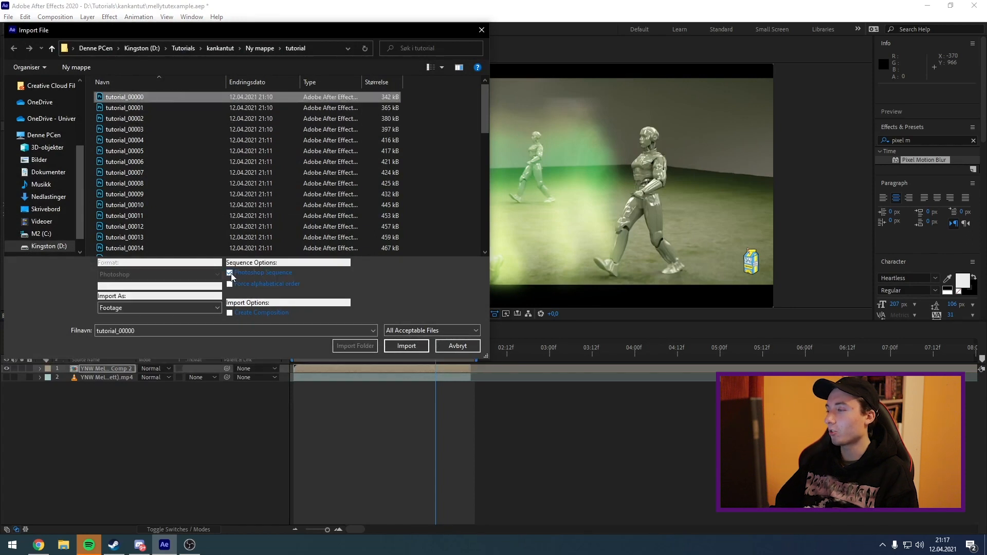
pyautogui.click(406, 347)
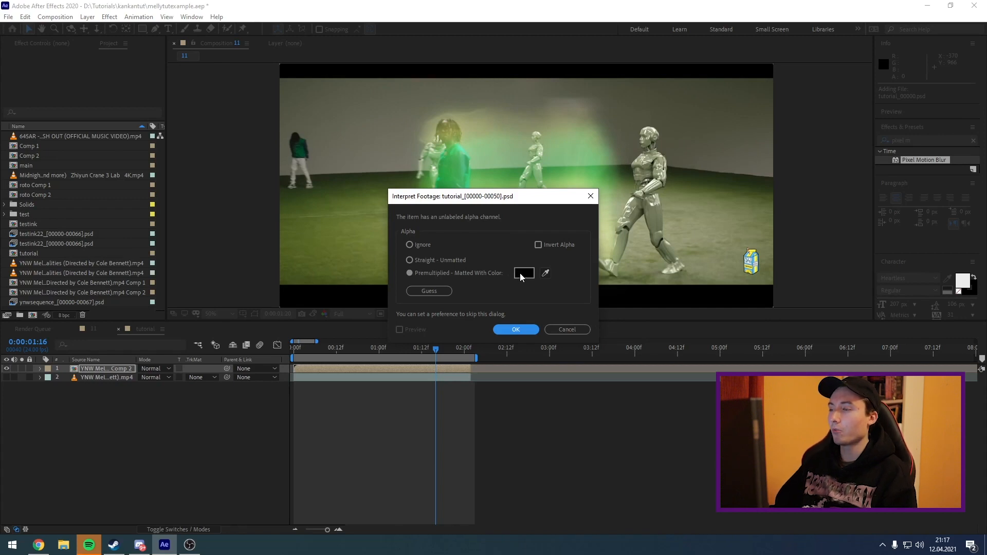
pyautogui.click(515, 329)
# - Replace the source of the top composition layer with the imported tutorial sequence and delete its Pixel Motion Blur effect
pyautogui.scroll(-1, 99, 261)
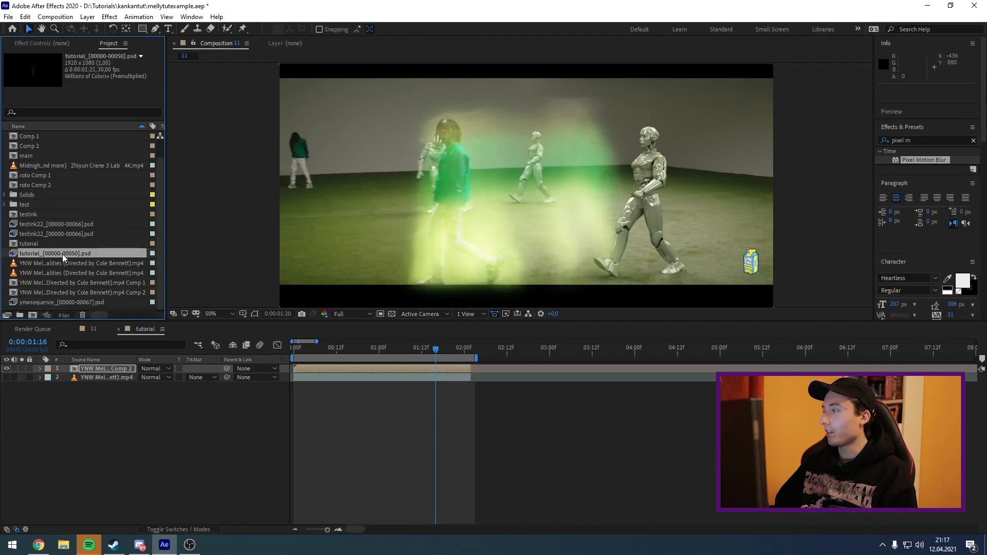
pyautogui.moveTo(52, 254); pyautogui.dragTo(91, 370)
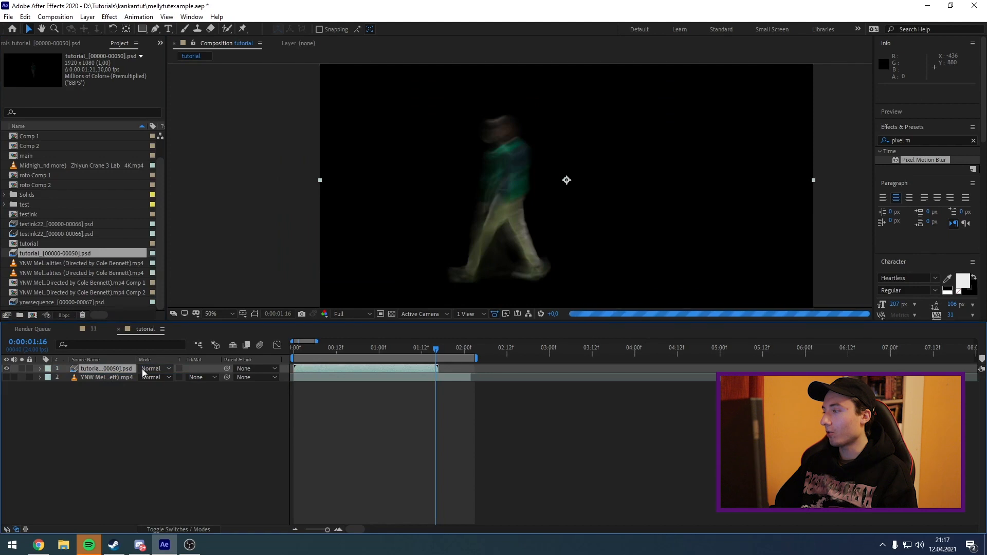
pyautogui.press('F3')
pyautogui.click(44, 67)
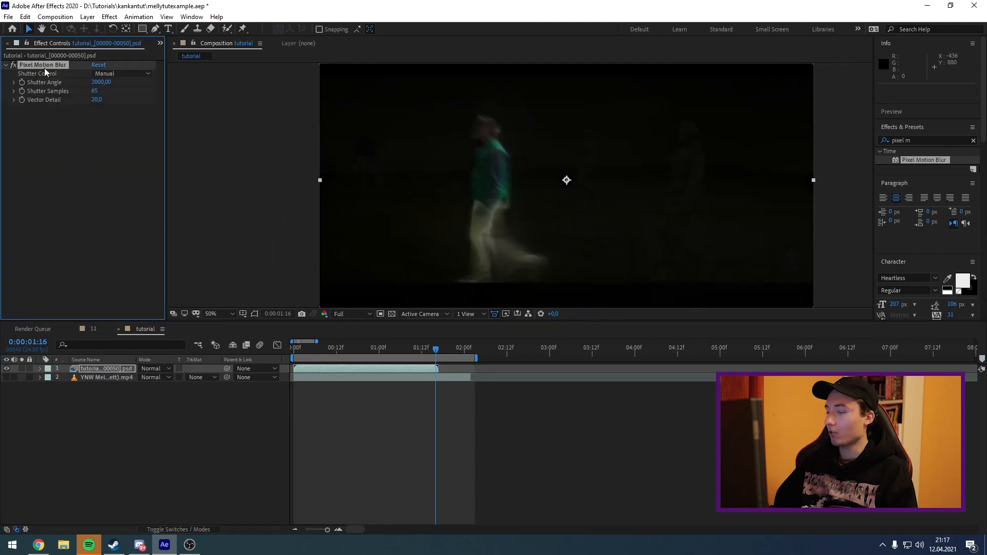
pyautogui.press('Delete')
pyautogui.moveTo(360, 350); pyautogui.dragTo(325, 353)
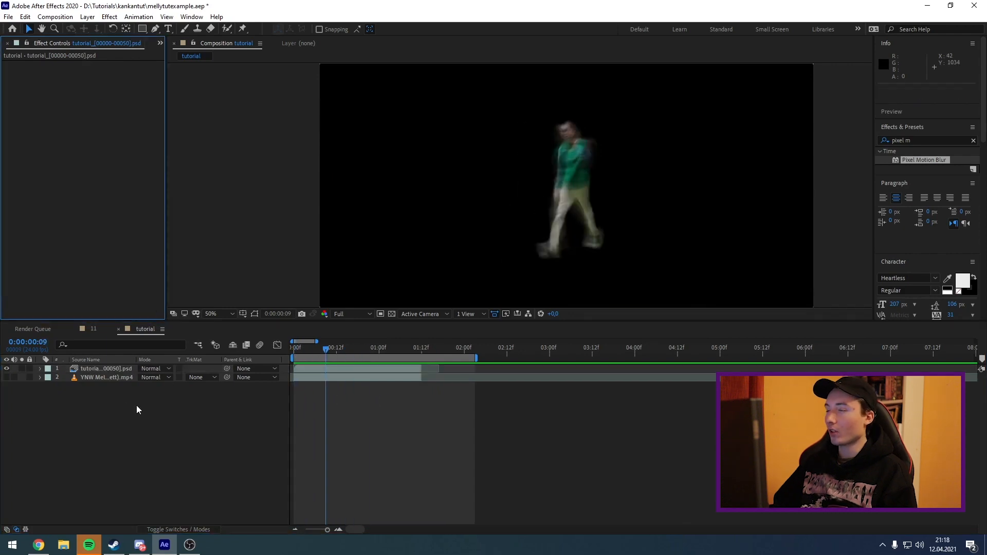
# - Create a white 1920 x 1080 px solid layer in the tutorial composition
pyautogui.rightClick(199, 415)
pyautogui.rightClick(159, 406)
pyautogui.moveTo(179, 415)
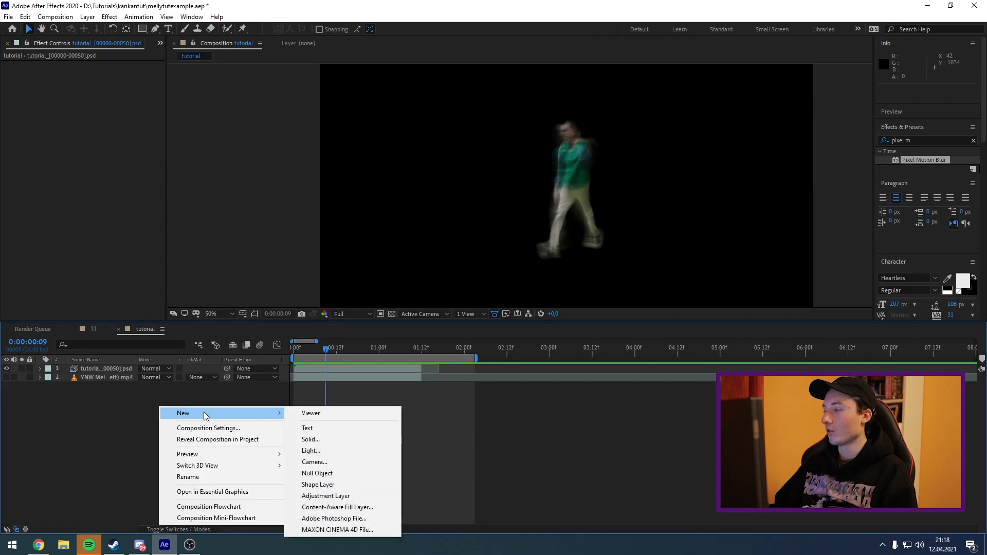
pyautogui.click(310, 439)
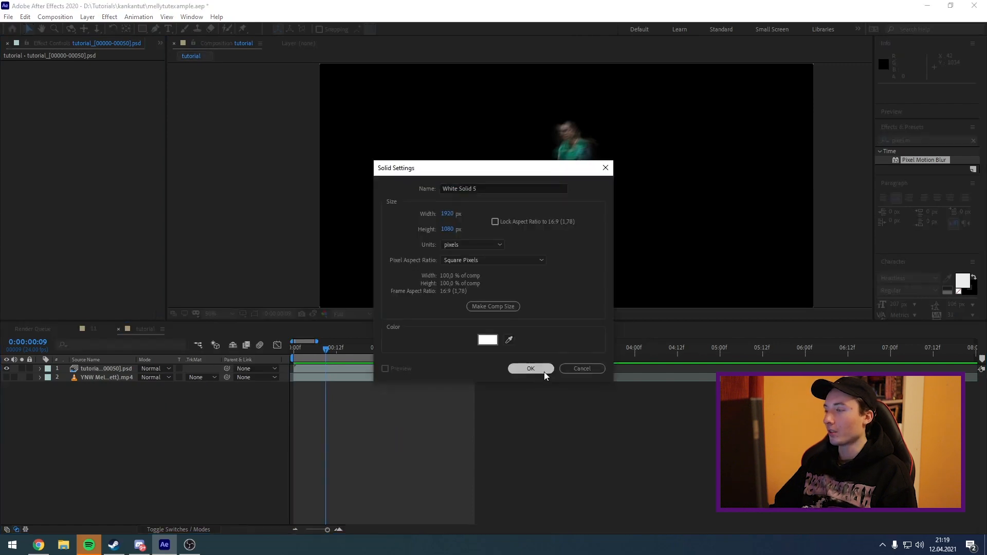
pyautogui.click(544, 372)
# - Search the effects for parti and apply Particle Playground to the white solid
pyautogui.click(973, 141)
pyautogui.write('parti')
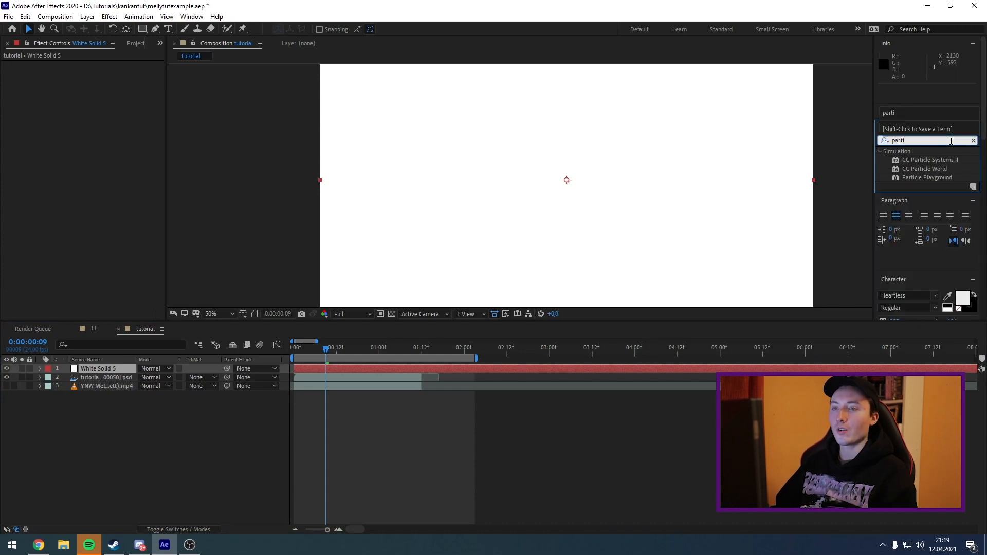
pyautogui.moveTo(926, 177); pyautogui.dragTo(110, 372)
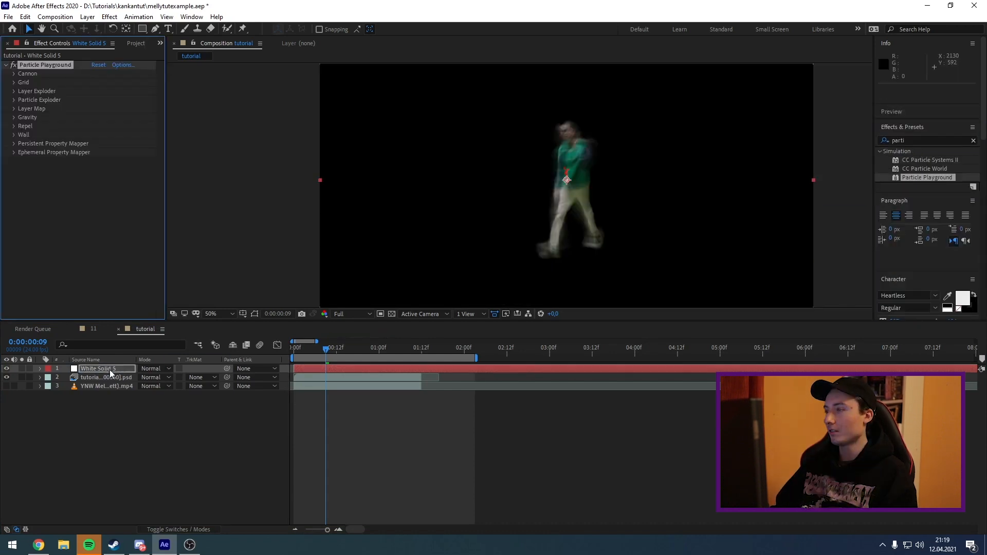
# - In Particle Playground's Layer Map, use the tutorial PSD sequence layer and set the Time Offset Type to Absolute
pyautogui.click(15, 108)
pyautogui.click(103, 117)
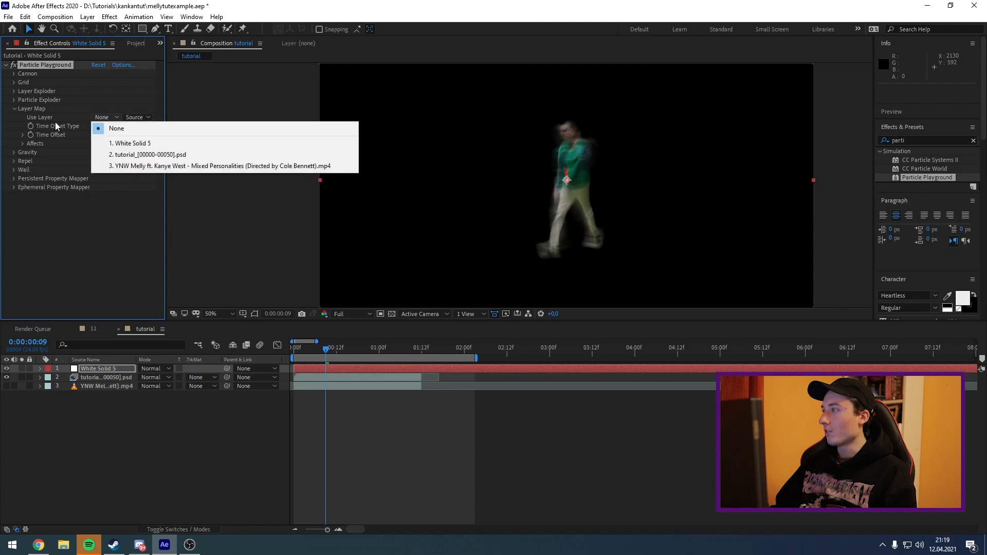
pyautogui.click(55, 125)
pyautogui.click(103, 117)
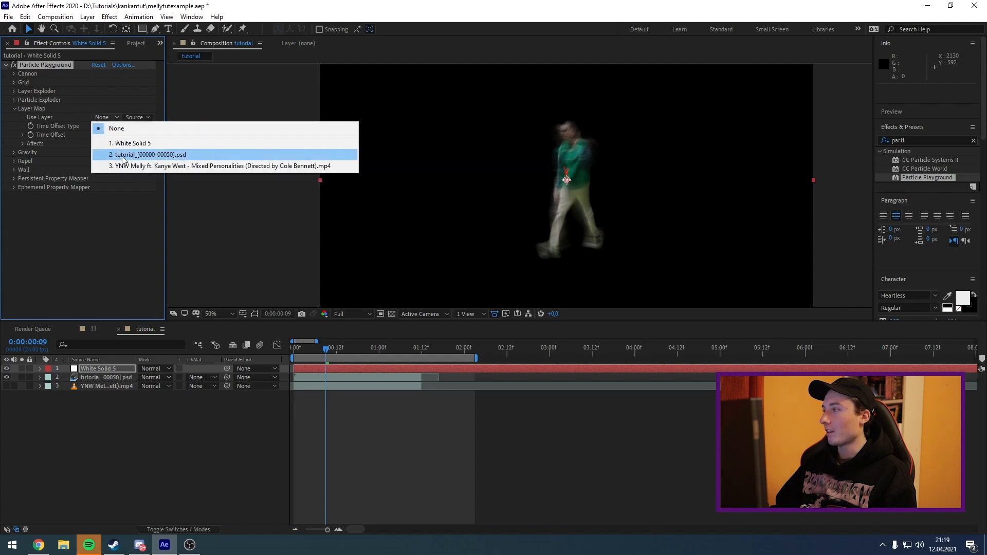
pyautogui.click(128, 155)
pyautogui.click(122, 126)
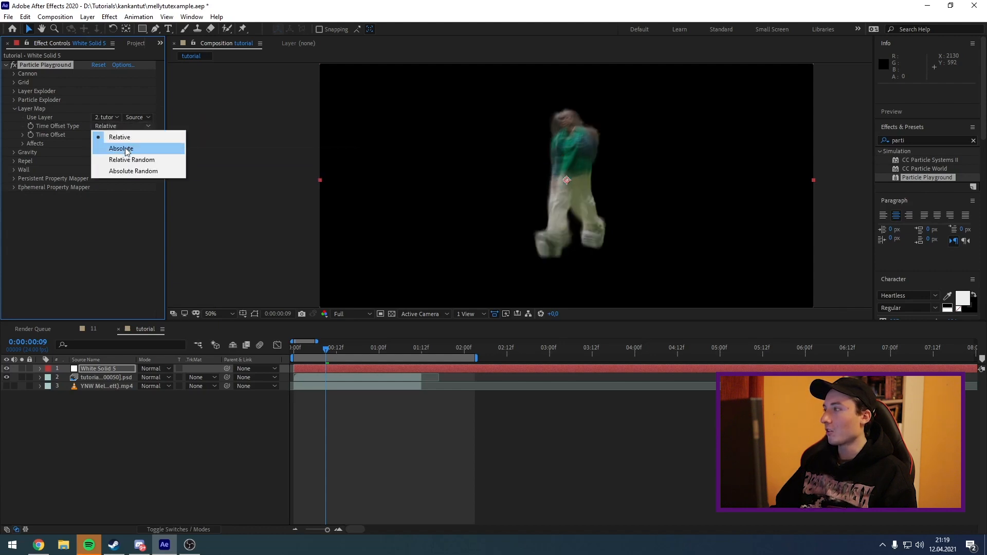
pyautogui.click(124, 149)
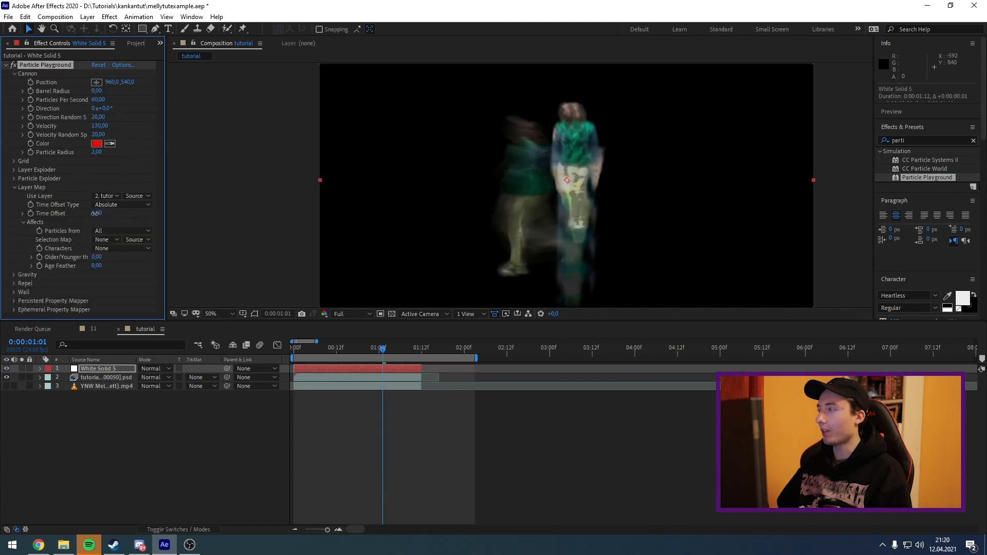
# - Set the Layer Map's Time Offset to 0,02
pyautogui.moveTo(96, 215); pyautogui.dragTo(96, 215)
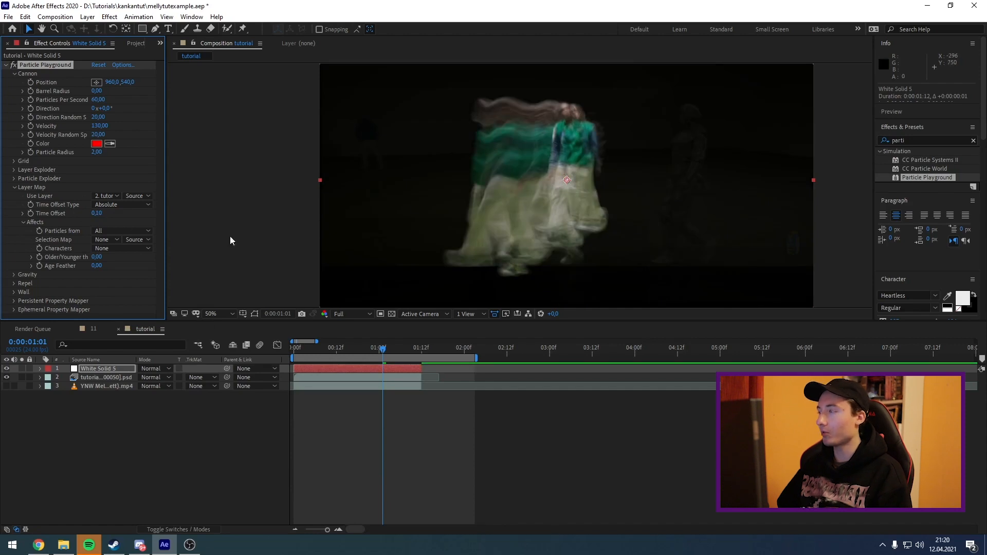
pyautogui.click(97, 214)
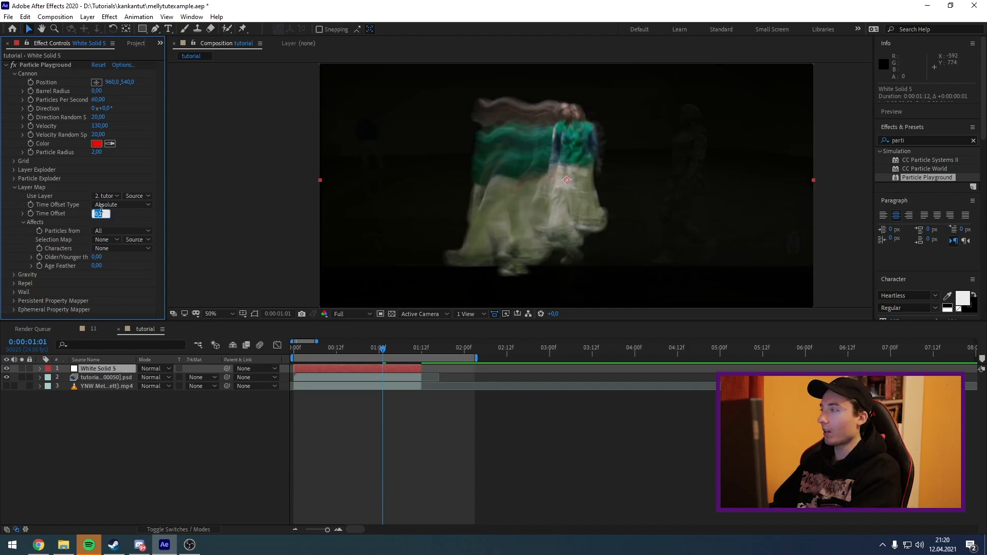
pyautogui.write('0,02')
pyautogui.press('Return')
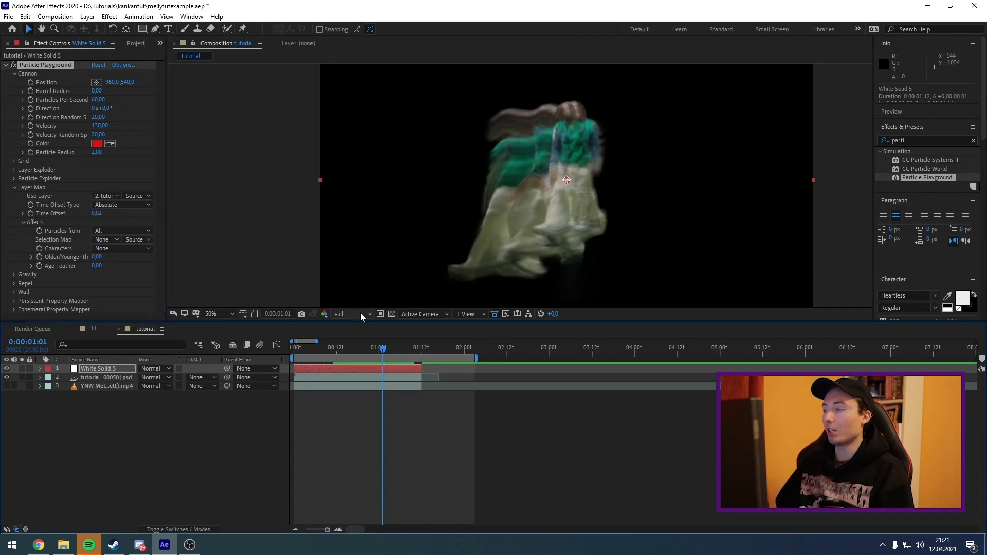
# - Set the Cannon's direction to 75°, its velocity to 142 and its particle radius to 46
pyautogui.moveTo(101, 109); pyautogui.dragTo(155, 126)
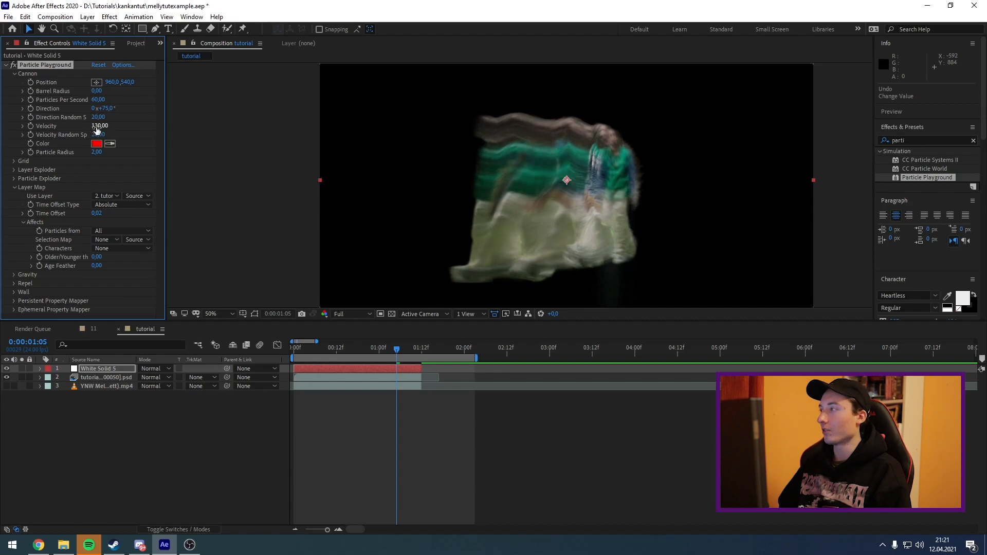
pyautogui.moveTo(104, 126)
pyautogui.mouseDown()
pyautogui.moveTo(135, 127)
pyautogui.moveTo(109, 128)
pyautogui.mouseUp()
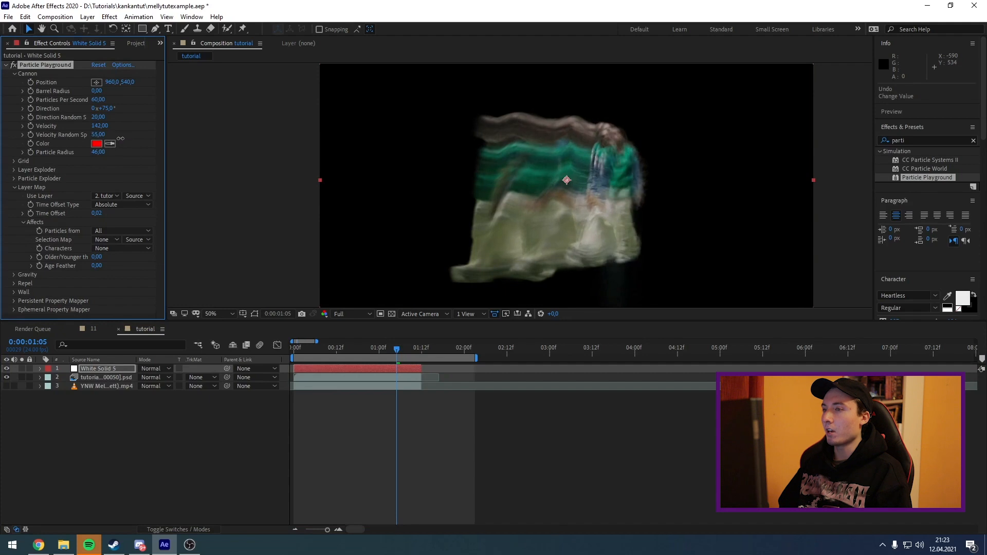
pyautogui.moveTo(133, 135); pyautogui.dragTo(138, 136)
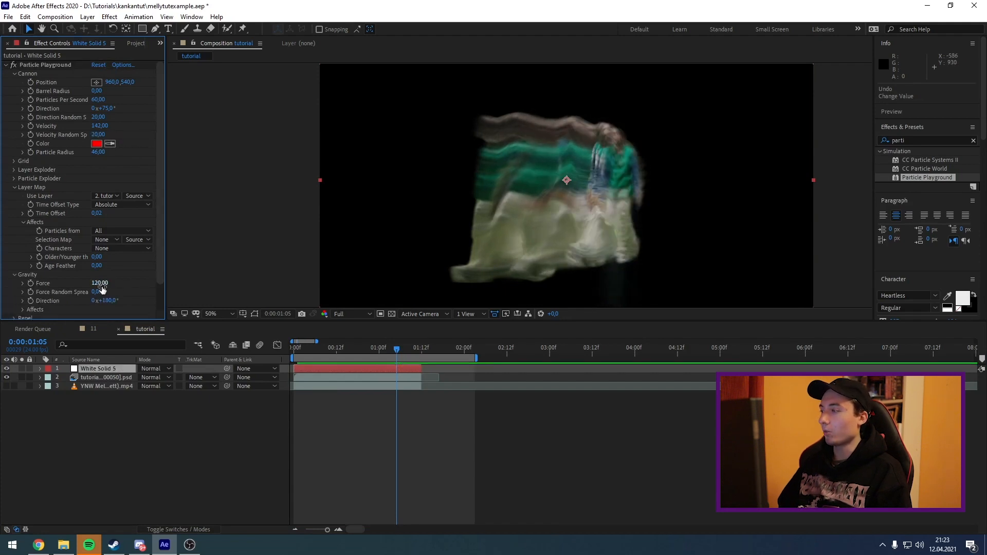
# - Set the Particle Playground gravity force to 80
pyautogui.scroll(-2, 50, 251)
pyautogui.moveTo(105, 253); pyautogui.dragTo(83, 254)
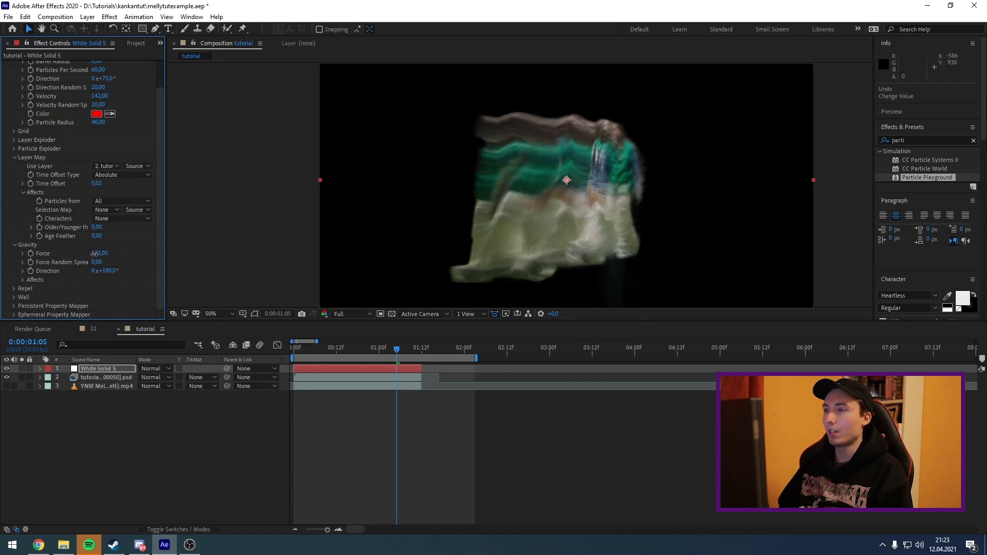
pyautogui.moveTo(104, 253); pyautogui.dragTo(91, 262)
# - Cut all layers at 0:00:01:05 so that they end there
pyautogui.moveTo(395, 347)
pyautogui.mouseDown()
pyautogui.moveTo(385, 339)
pyautogui.moveTo(416, 335)
pyautogui.moveTo(399, 348)
pyautogui.mouseUp()
pyautogui.hotkey('ctrl', 'a')
pyautogui.hotkey('ctrl', 'shift', 'd')
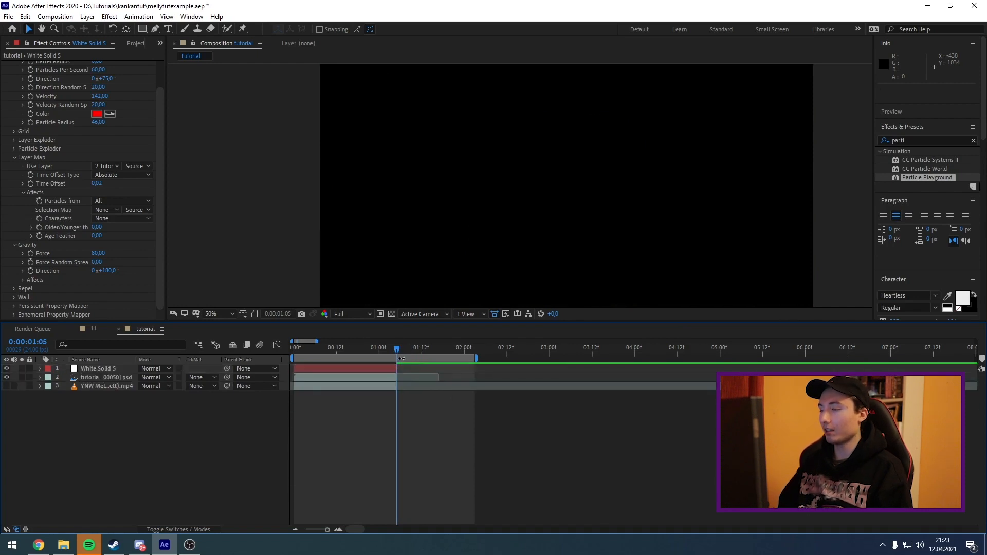
# - Set the blending mode of the white solid and the tutorial sequence layer to Screen
pyautogui.click(150, 368)
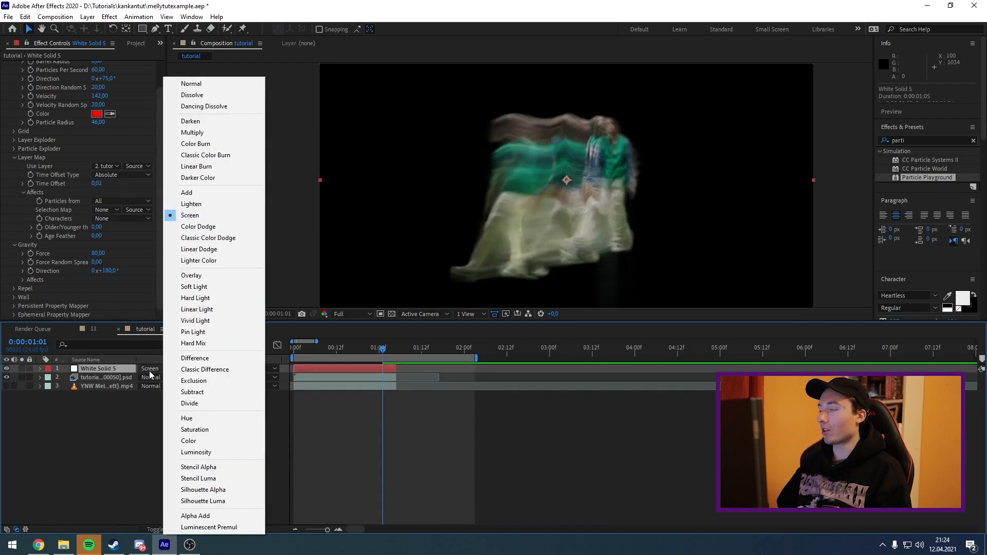
pyautogui.click(190, 215)
pyautogui.click(366, 349)
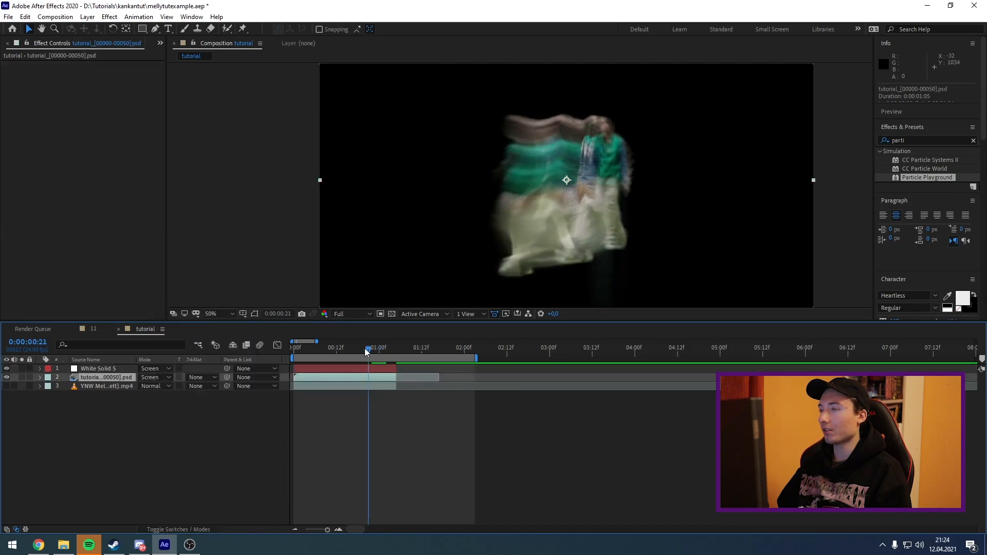
pyautogui.moveTo(366, 351); pyautogui.dragTo(357, 350)
# - Try the Add blending mode on the sequence layer and Multiply on the white solid, returning to Screen
pyautogui.click(150, 377)
pyautogui.click(190, 200)
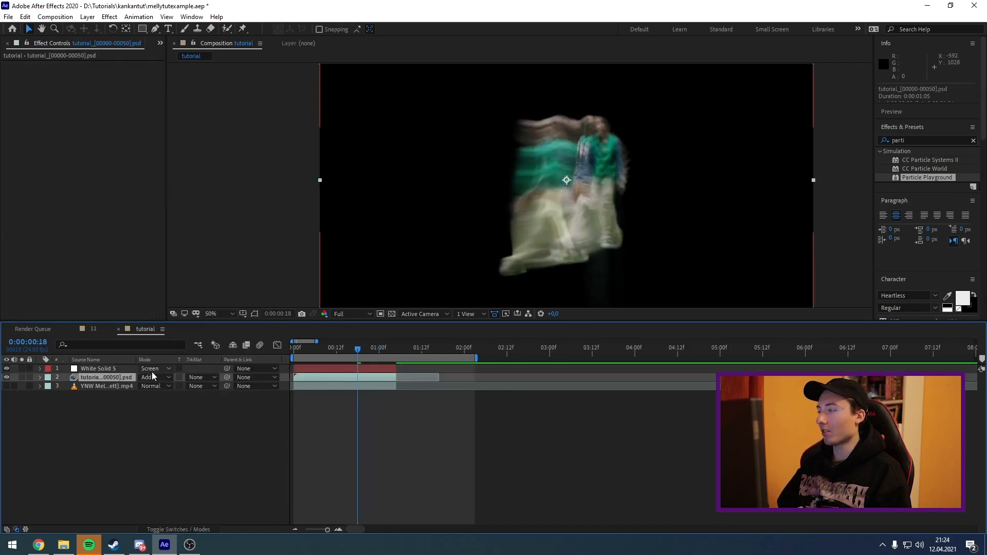
pyautogui.click(150, 368)
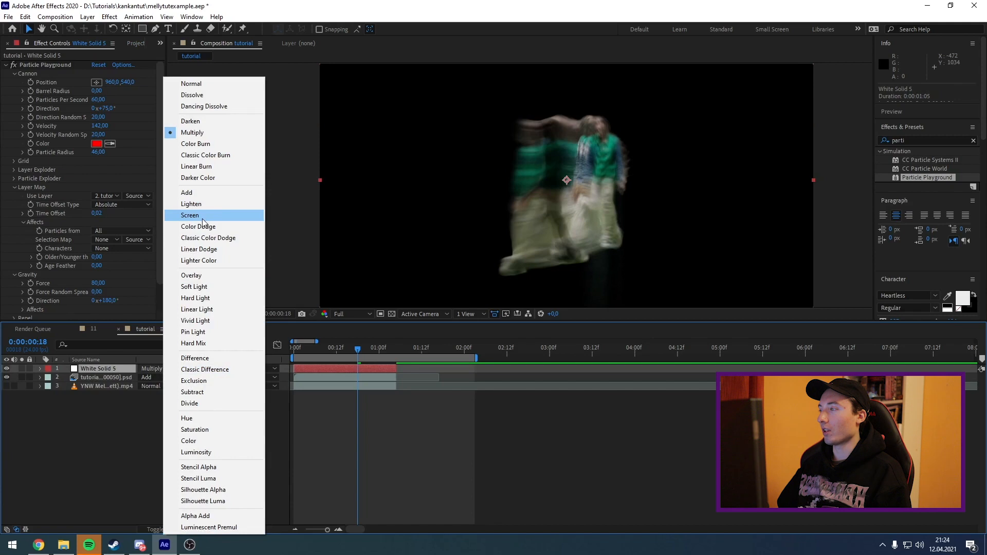
pyautogui.click(201, 216)
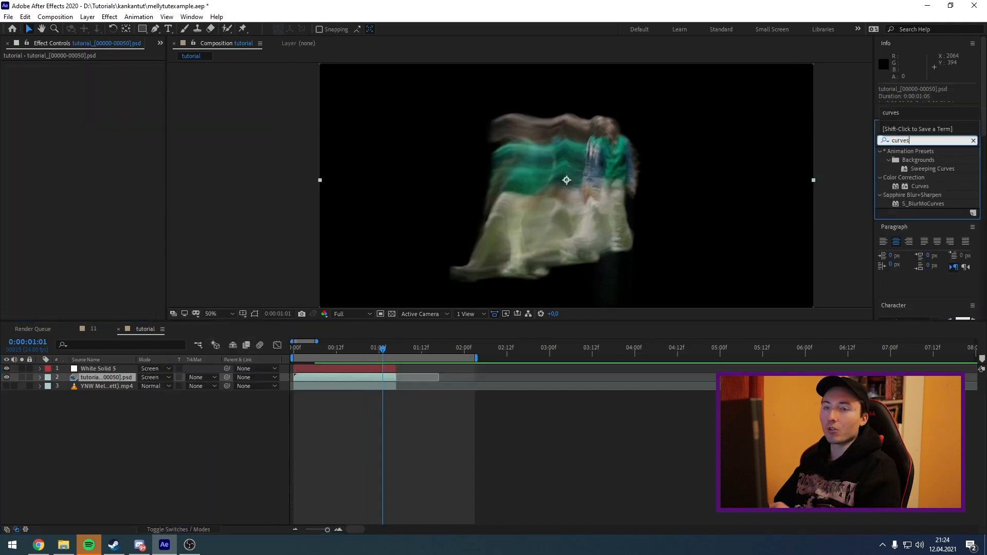
# - Apply the Curves effect to the white solid and raise the upper part of its Green channel curve slightly
pyautogui.moveTo(919, 186); pyautogui.dragTo(132, 370)
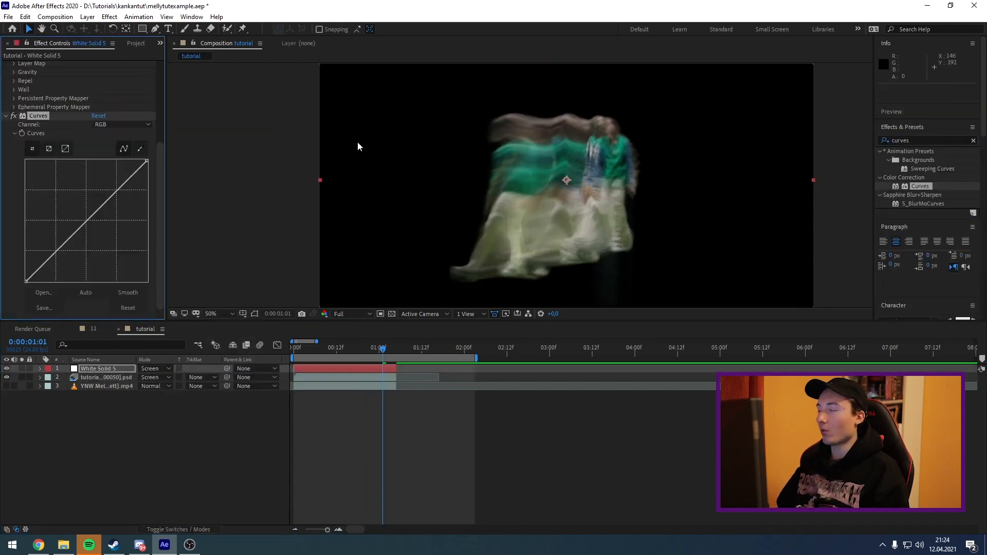
pyautogui.click(116, 125)
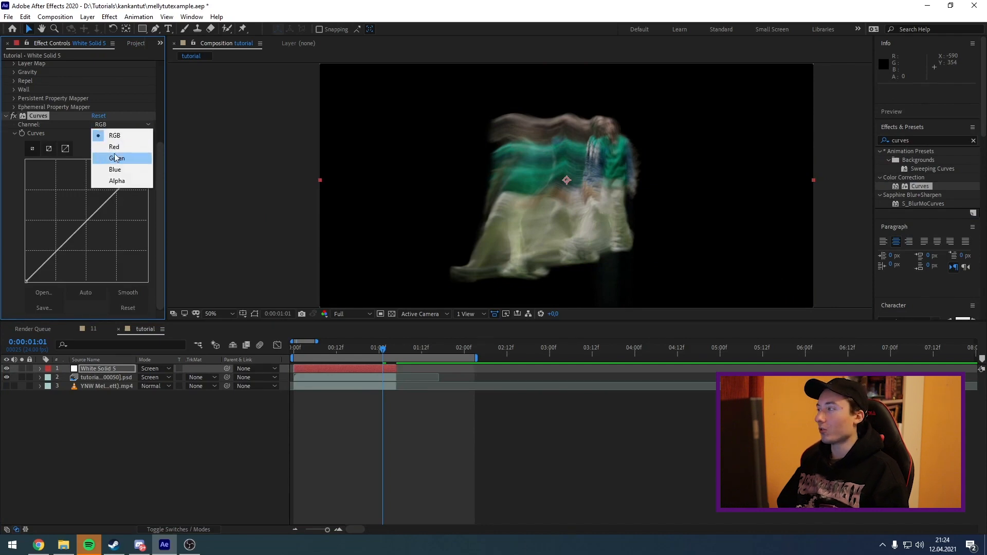
pyautogui.click(125, 163)
pyautogui.moveTo(118, 188); pyautogui.dragTo(118, 184)
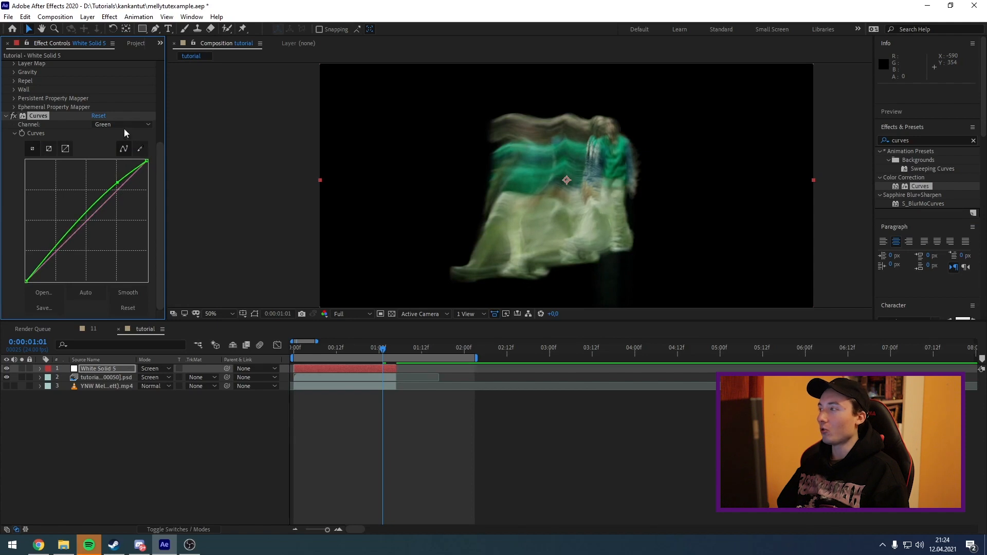
# - Bend the Blue channel curve of the white solid's Curves effect downward to tint the trail yellow-green
pyautogui.click(124, 128)
pyautogui.click(115, 169)
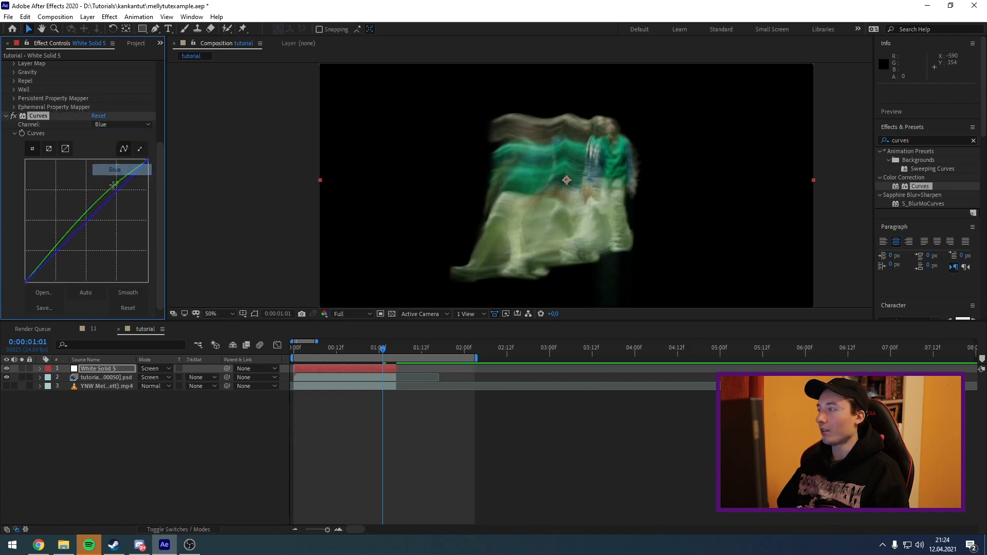
pyautogui.moveTo(119, 188); pyautogui.dragTo(124, 199)
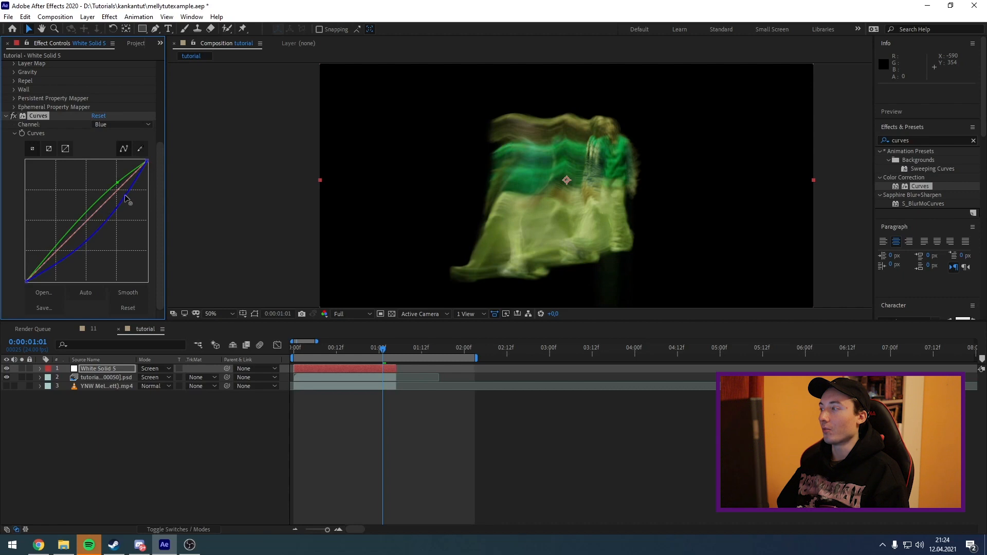
pyautogui.click(125, 193)
pyautogui.click(364, 352)
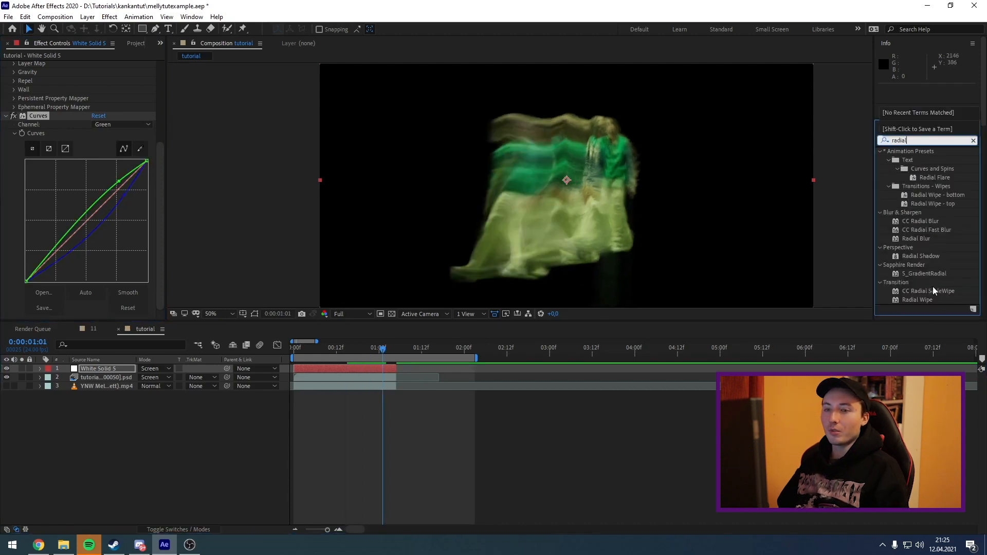
# - Apply CC Radial Blur to the white solid with an amount of 10 and preview the trail
pyautogui.moveTo(920, 221); pyautogui.dragTo(103, 368)
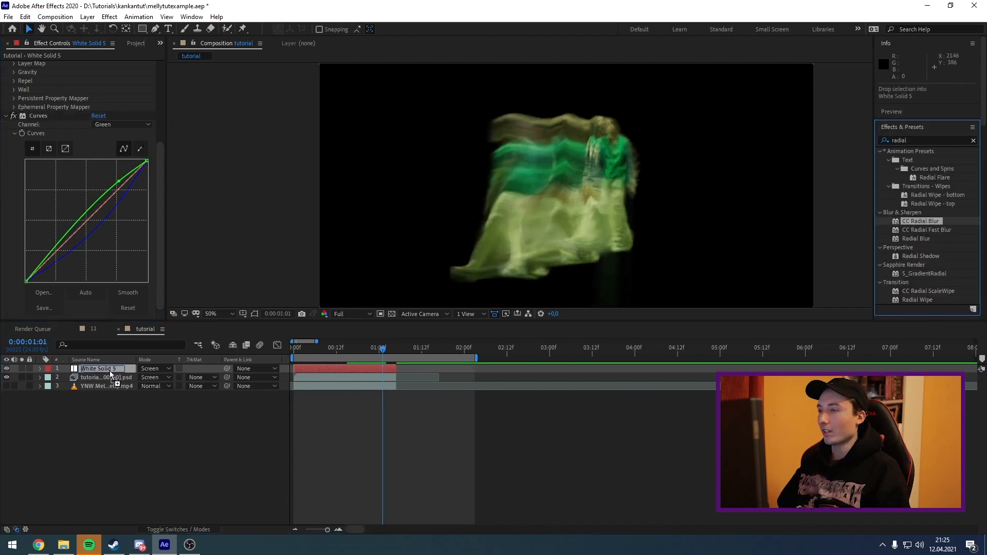
pyautogui.moveTo(94, 297); pyautogui.dragTo(99, 297)
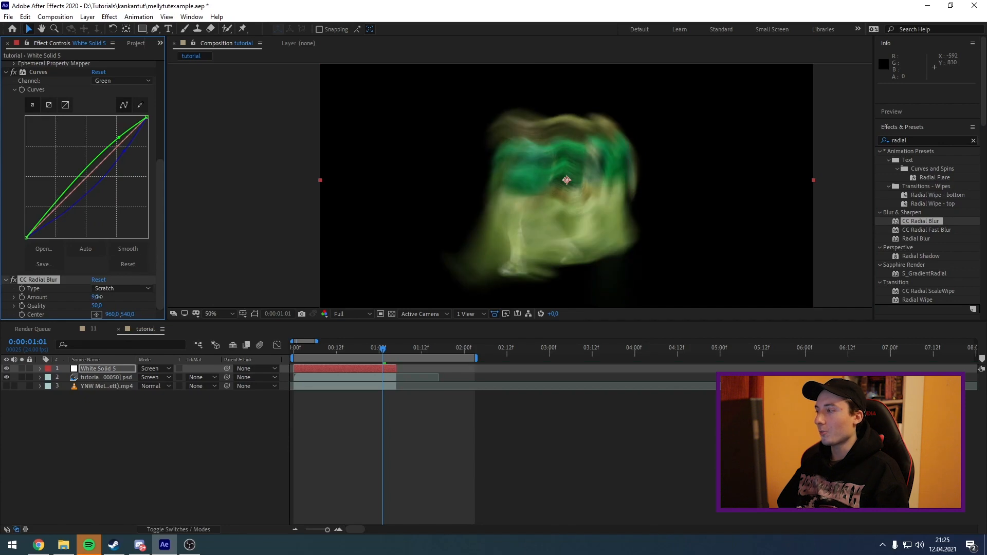
pyautogui.press('space')
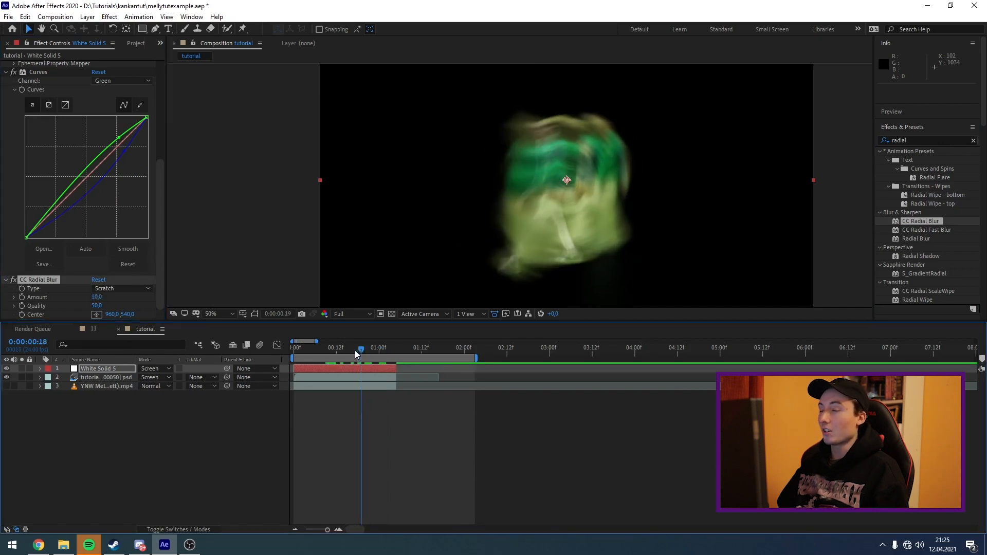
# - Apply the S_Glow effect to the white solid with brightness 1.22 and glow width 67
pyautogui.moveTo(905, 140); pyautogui.dragTo(828, 141)
pyautogui.write('glow')
pyautogui.moveTo(911, 238); pyautogui.dragTo(334, 369)
pyautogui.scroll(2, 98, 166)
pyautogui.moveTo(97, 166); pyautogui.dragTo(66, 174)
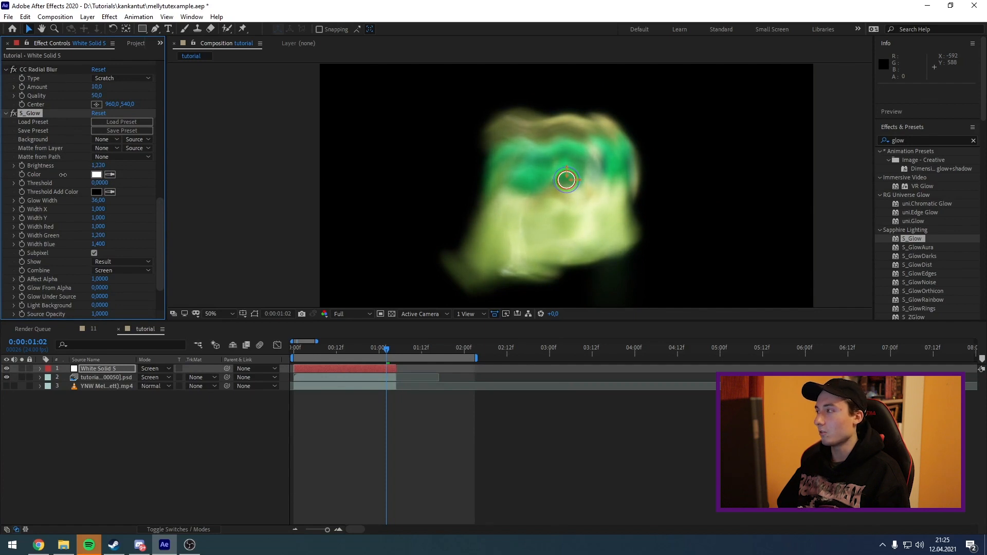
pyautogui.moveTo(98, 200)
pyautogui.mouseDown()
pyautogui.moveTo(114, 209)
pyautogui.moveTo(90, 194)
pyautogui.mouseUp()
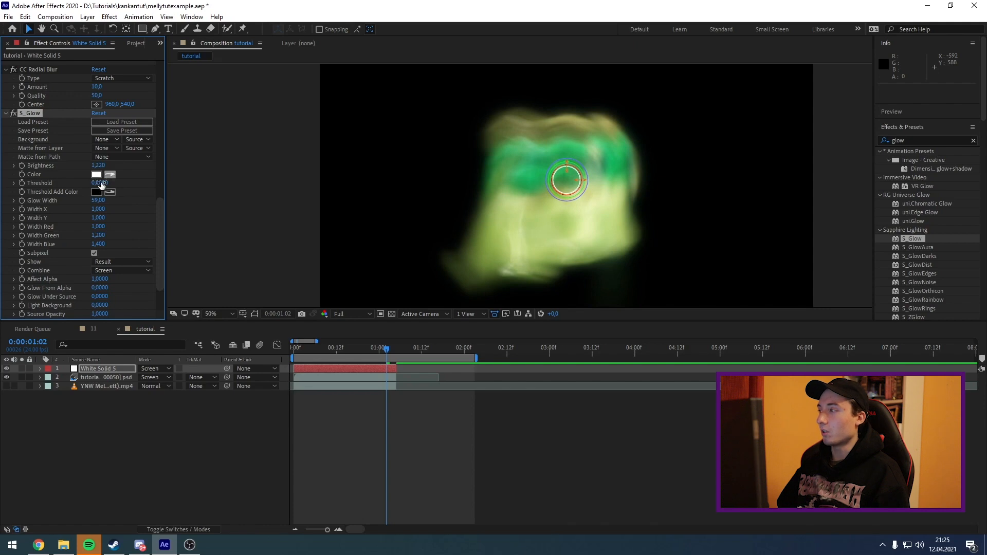
pyautogui.moveTo(97, 201); pyautogui.dragTo(100, 203)
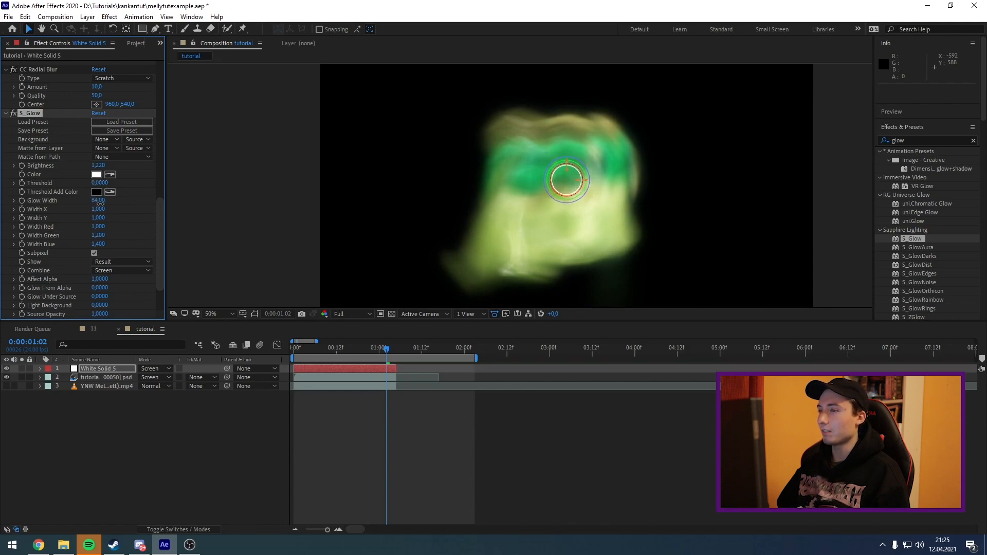
pyautogui.moveTo(100, 203); pyautogui.dragTo(101, 203)
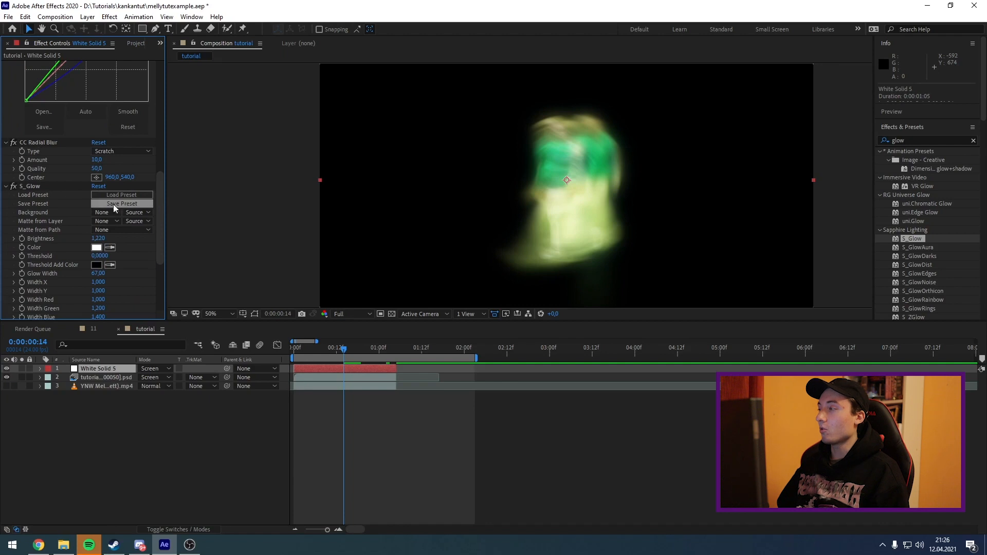
# - Copy the white solid's Curves, CC Radial Blur and S_Glow effects onto the tutorial PSD sequence layer
pyautogui.scroll(3, 48, 173)
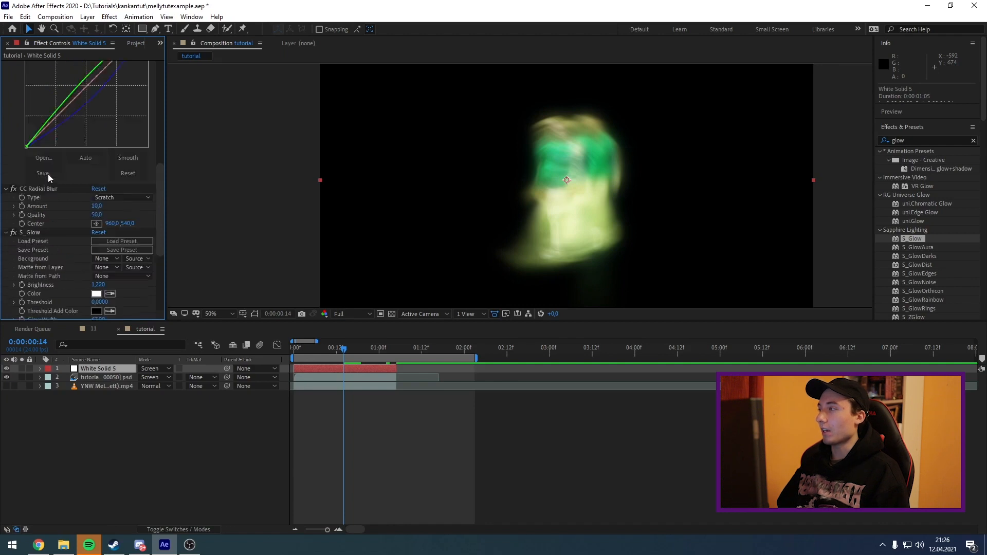
pyautogui.scroll(2, 37, 239)
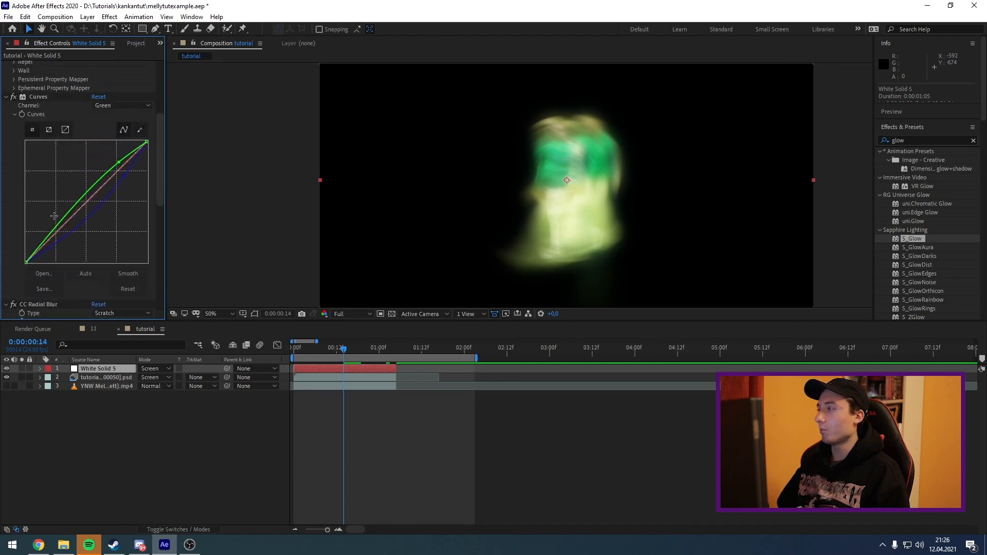
pyautogui.scroll(-2, 42, 279)
pyautogui.scroll(2, 41, 262)
pyautogui.scroll(-2, 57, 291)
pyautogui.click(104, 380)
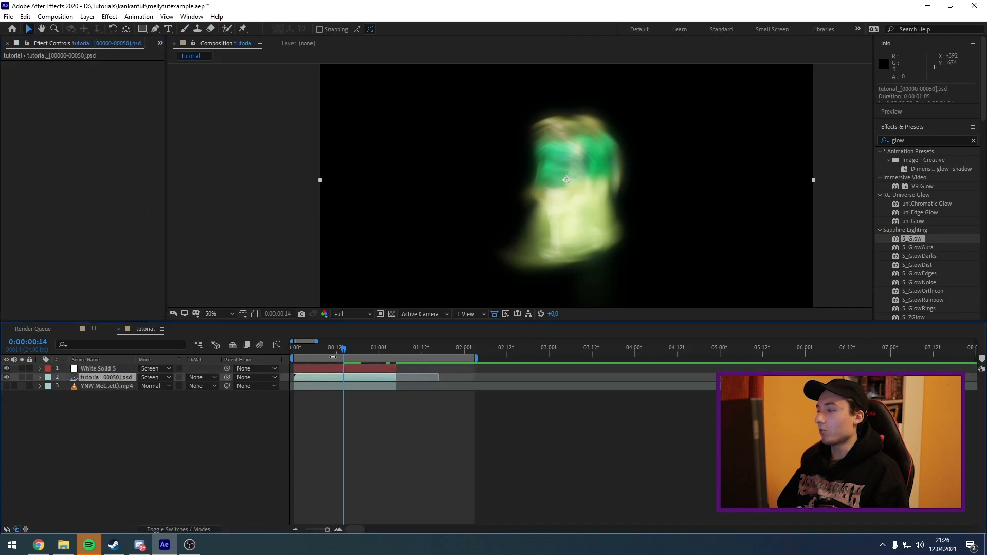
pyautogui.hotkey('ctrl', 'v')
# - Show the original video layer beneath the effect layers and preview the composite
pyautogui.moveTo(337, 350); pyautogui.dragTo(325, 350)
pyautogui.click(6, 386)
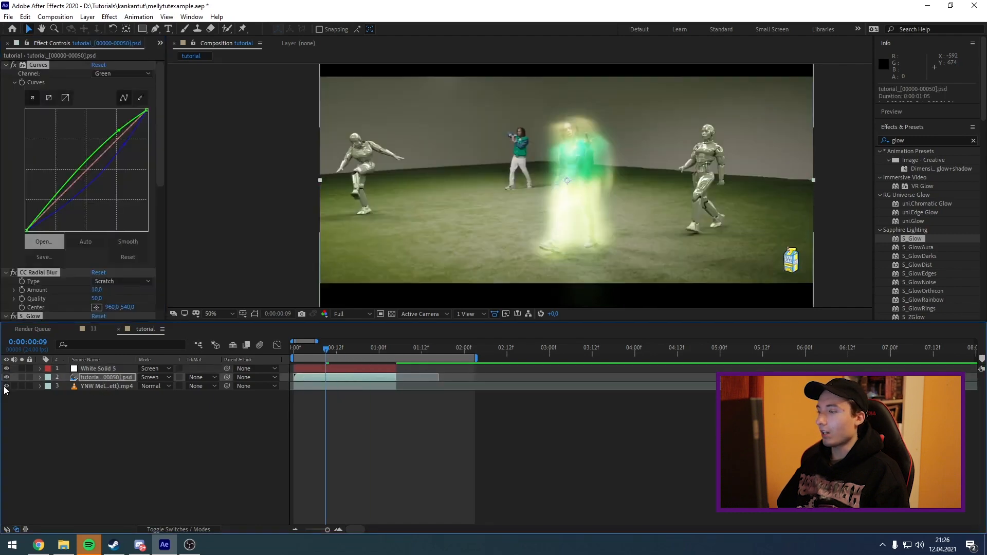
pyautogui.press('space')
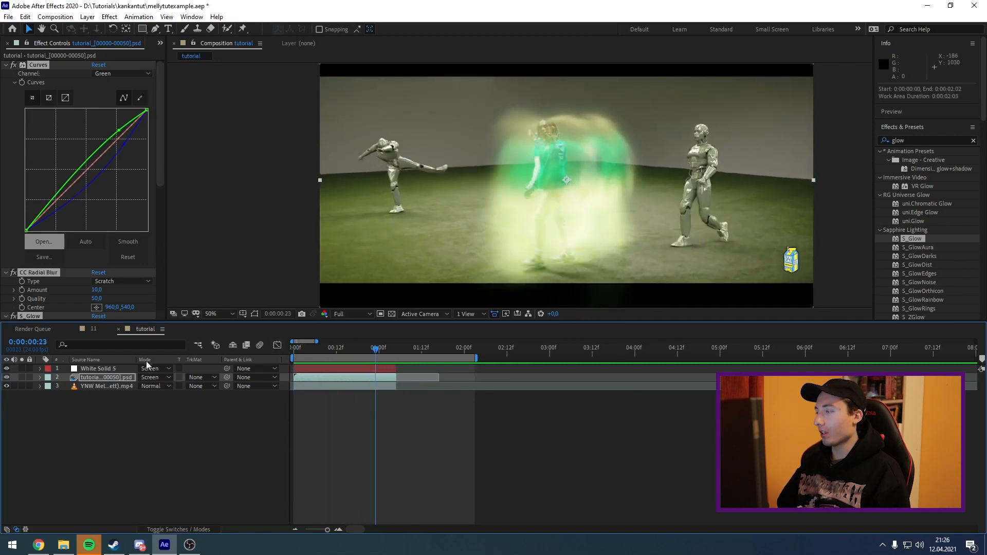
# - Raise the white solid's green curve a little further and try an S_Glow brightness of about 0.62
pyautogui.click(122, 368)
pyautogui.scroll(-4, 142, 182)
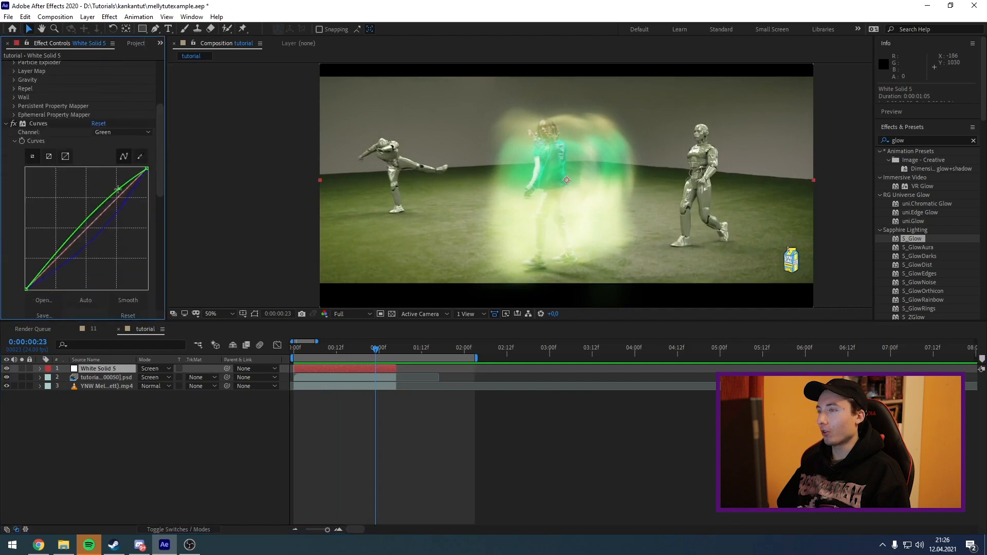
pyautogui.moveTo(117, 189); pyautogui.dragTo(111, 182)
pyautogui.scroll(-6, 115, 189)
pyautogui.moveTo(97, 246); pyautogui.dragTo(73, 252)
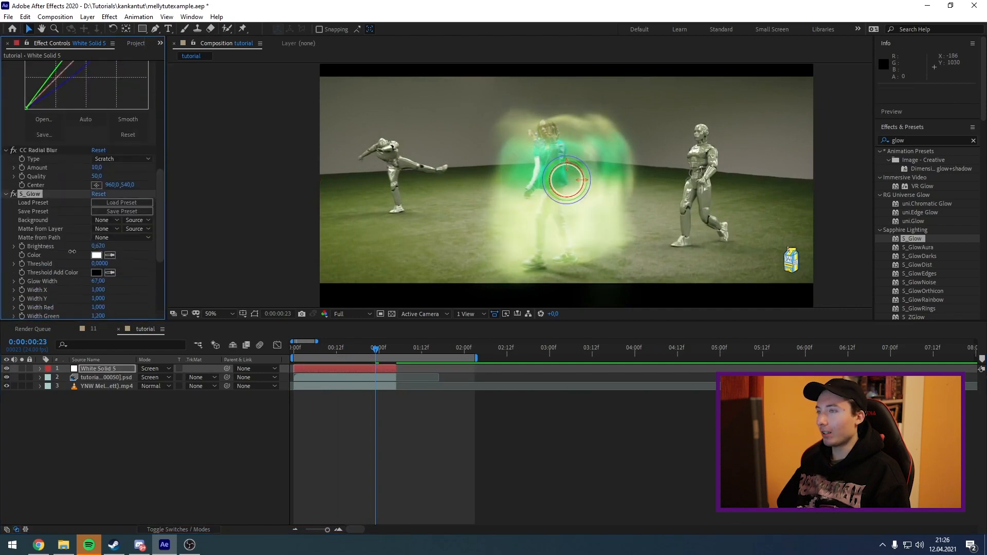
# - Pull the white solid's Blue channel curve further down in its Curves effect
pyautogui.scroll(6, 118, 154)
pyautogui.moveTo(124, 135); pyautogui.dragTo(127, 149)
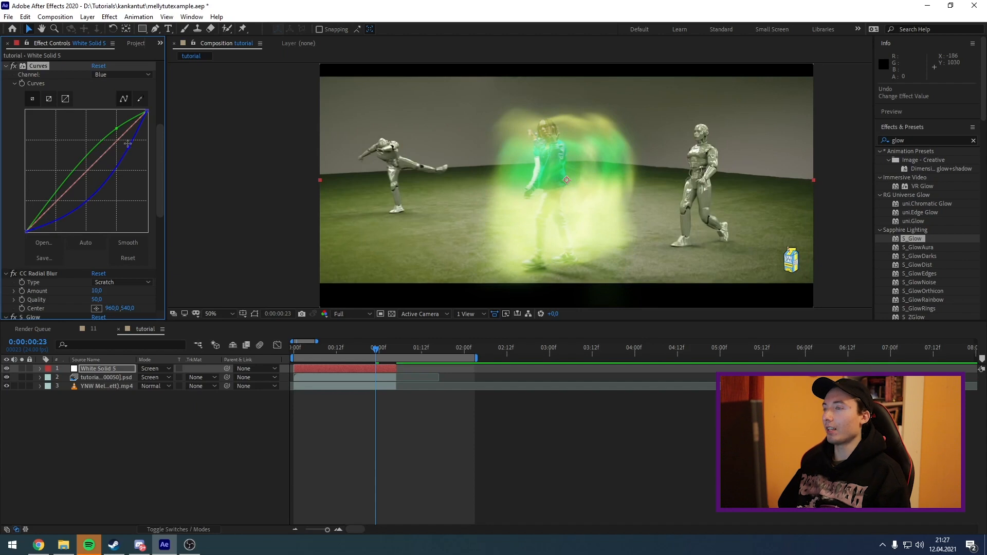
pyautogui.click(122, 74)
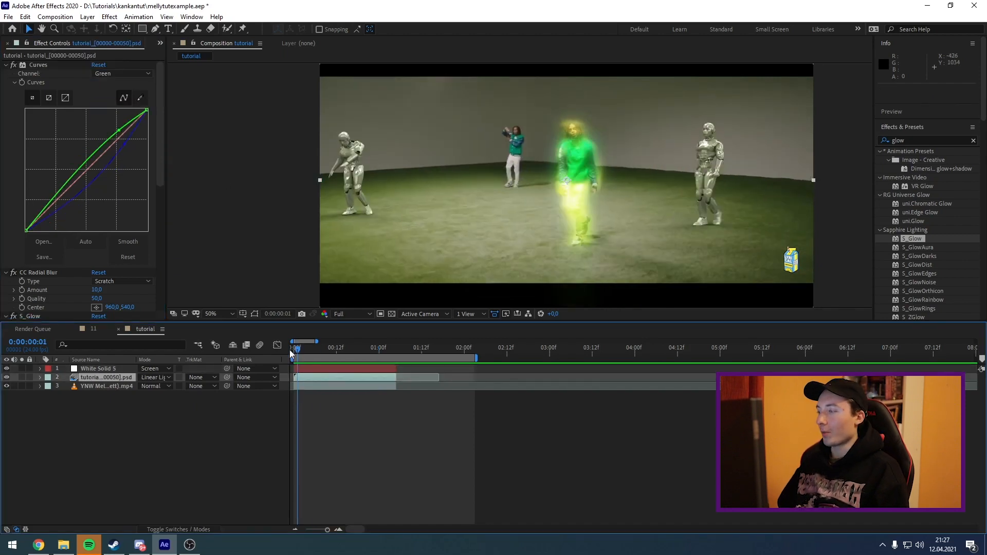
# - Try the Hard Light blending mode on the tutorial sequence layer, returning to Linear Light
pyautogui.click(155, 378)
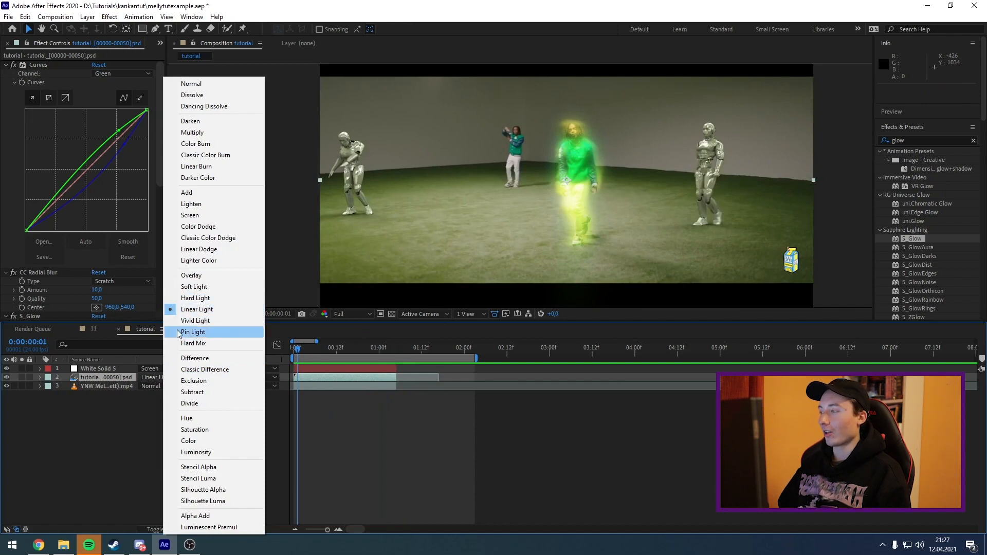
pyautogui.click(195, 298)
pyautogui.click(152, 377)
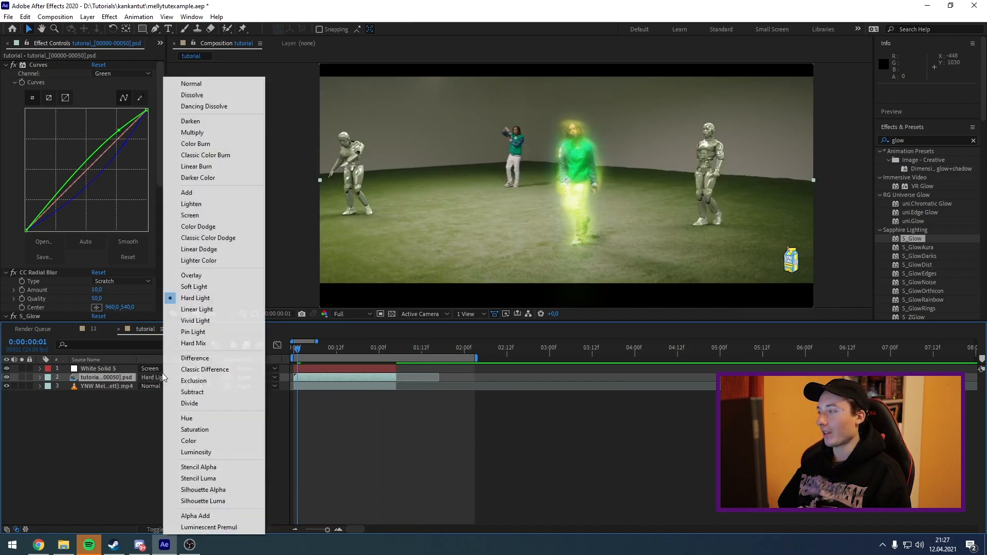
pyautogui.click(196, 311)
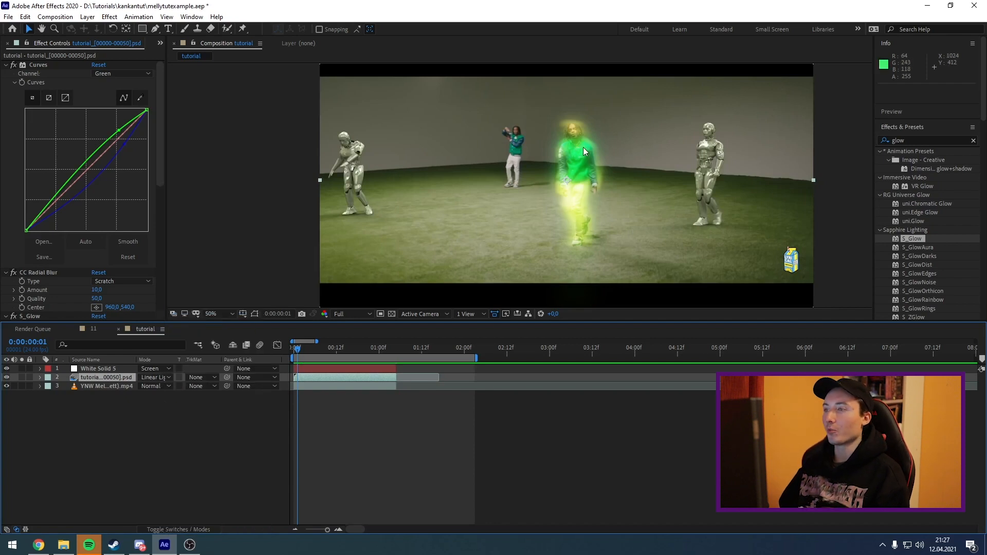
# - Play the composition from the first frame to review the glowing trail effect
pyautogui.moveTo(297, 351)
pyautogui.mouseDown()
pyautogui.moveTo(317, 352)
pyautogui.moveTo(294, 358)
pyautogui.mouseUp()
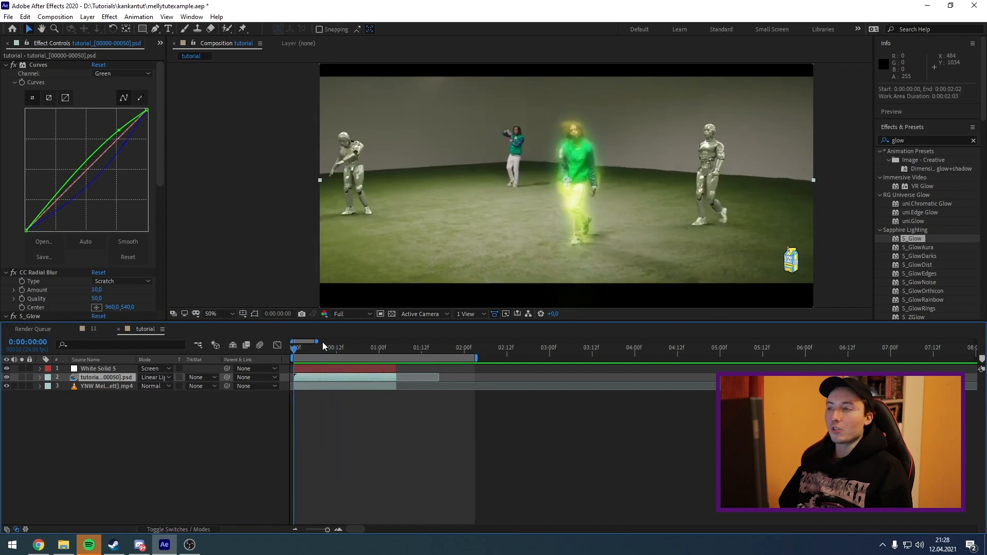
pyautogui.press('space')
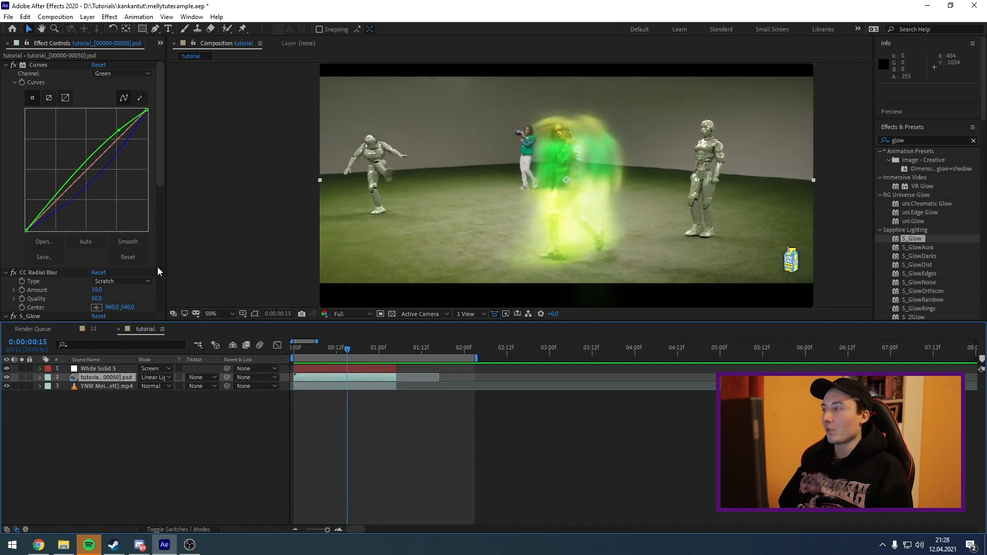
pyautogui.moveTo(162, 149); pyautogui.dragTo(162, 238)
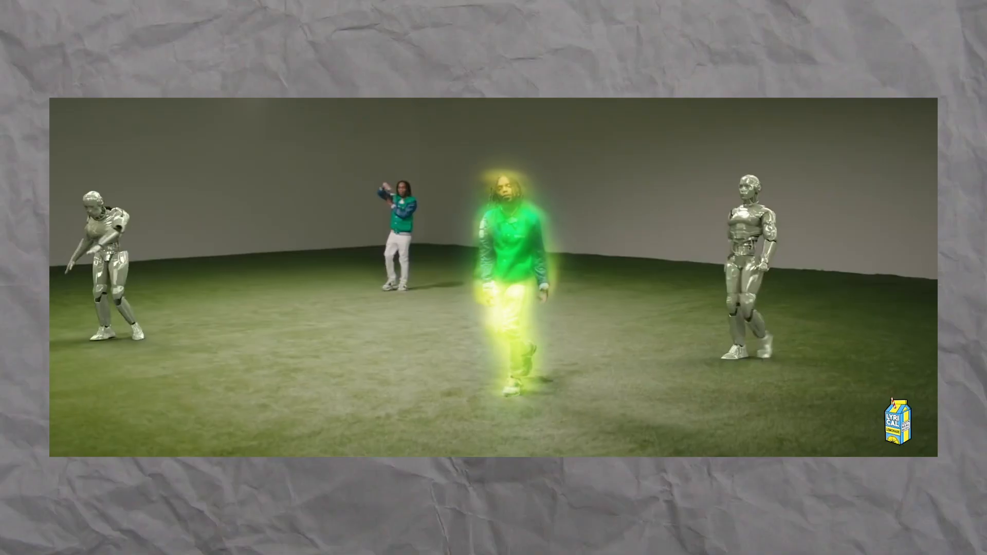